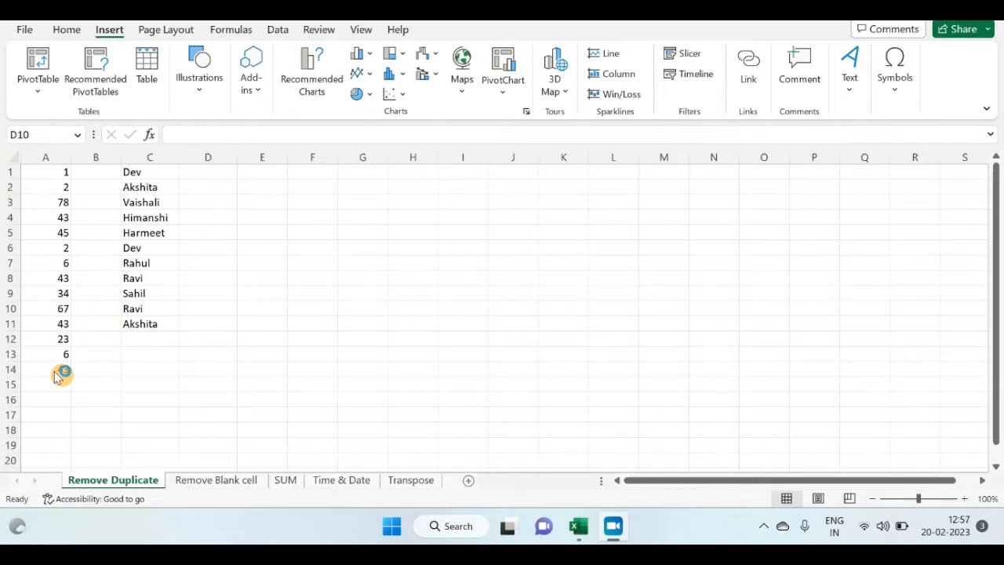
Highlight the duplicate values in A1:A14 with Light Red Fill with Dark Red Text using conditional formatting
left_click(55, 169)
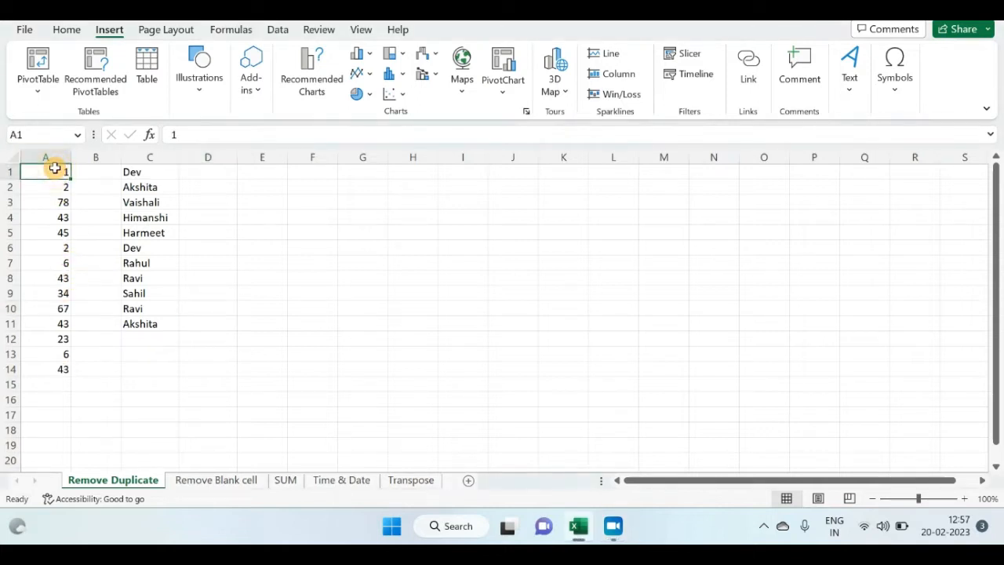
key("ctrl+shift+Down")
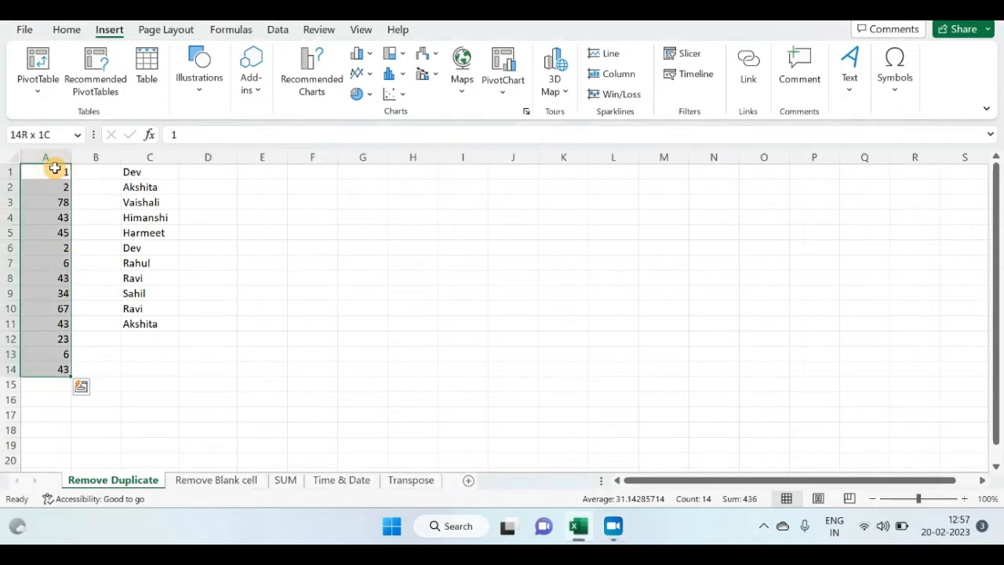
left_click(68, 29)
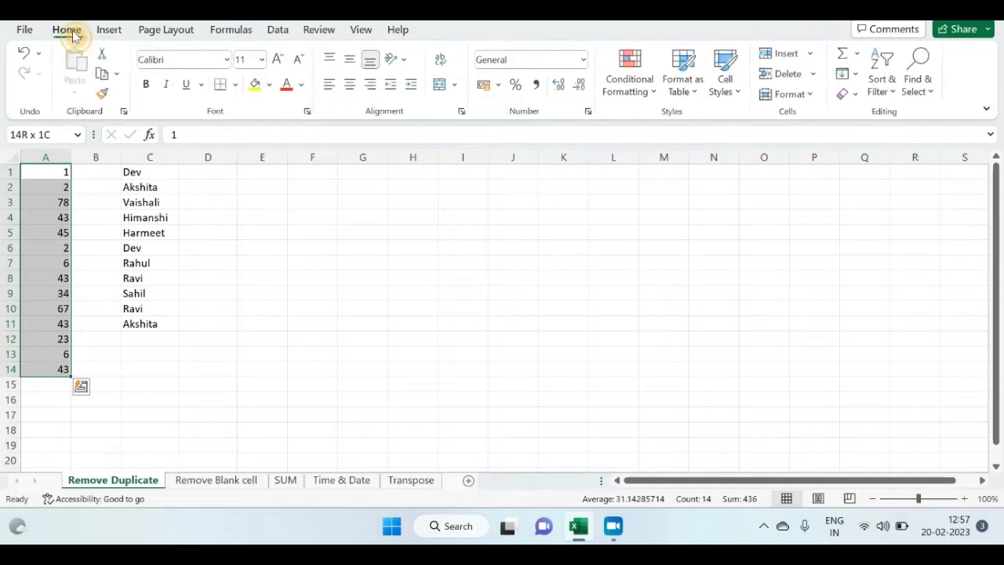
left_click(642, 93)
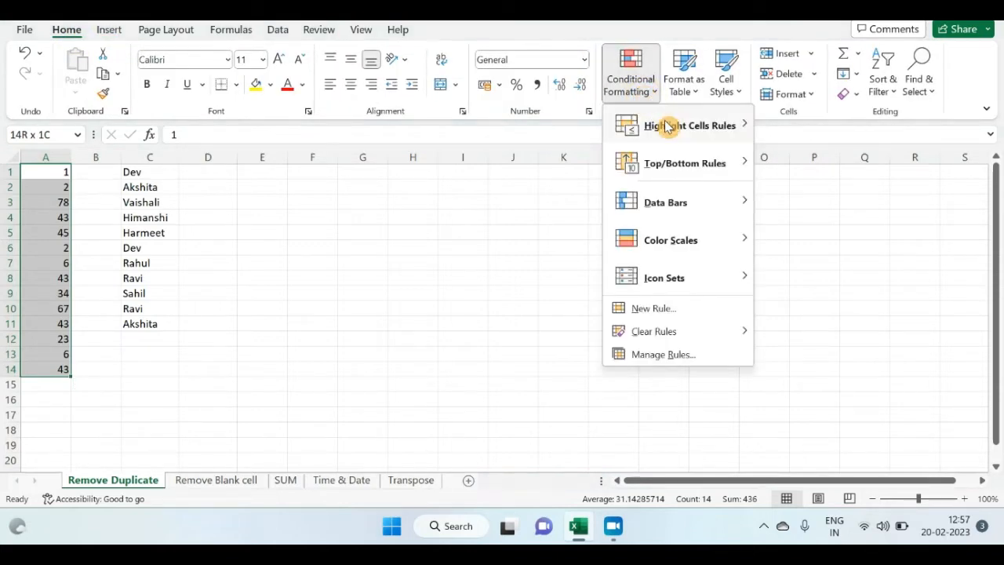
mouse_move(667, 125)
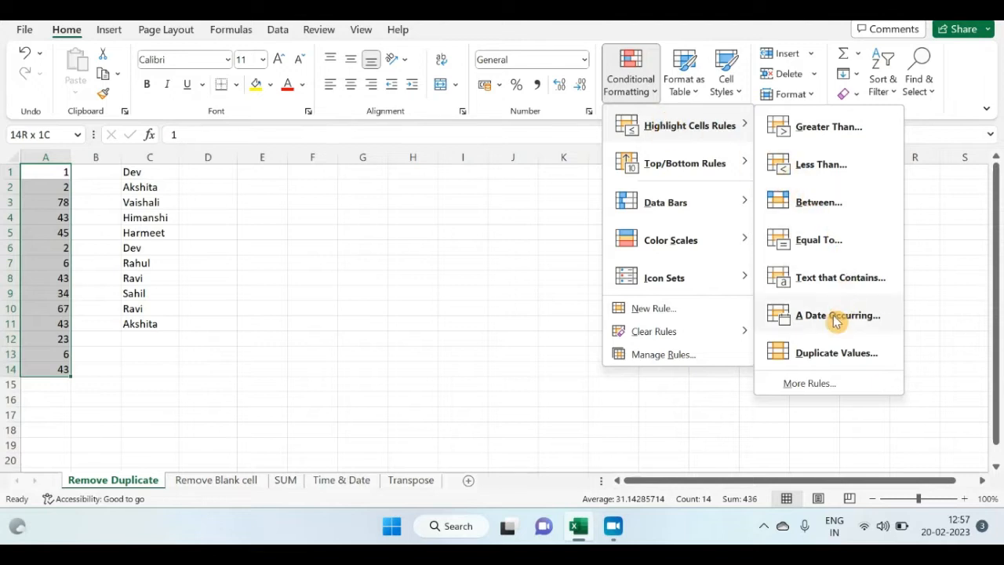
left_click(810, 355)
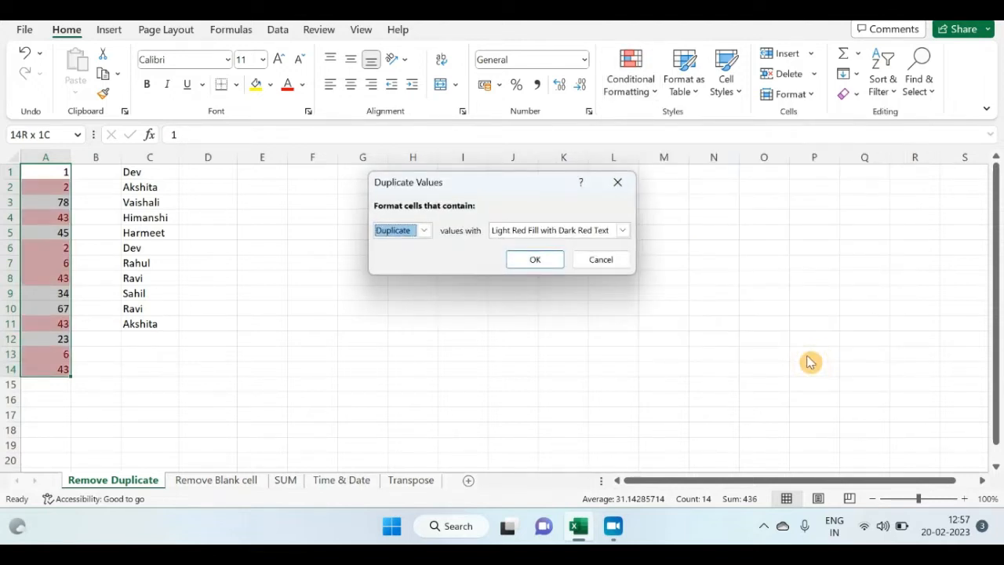
left_click(623, 233)
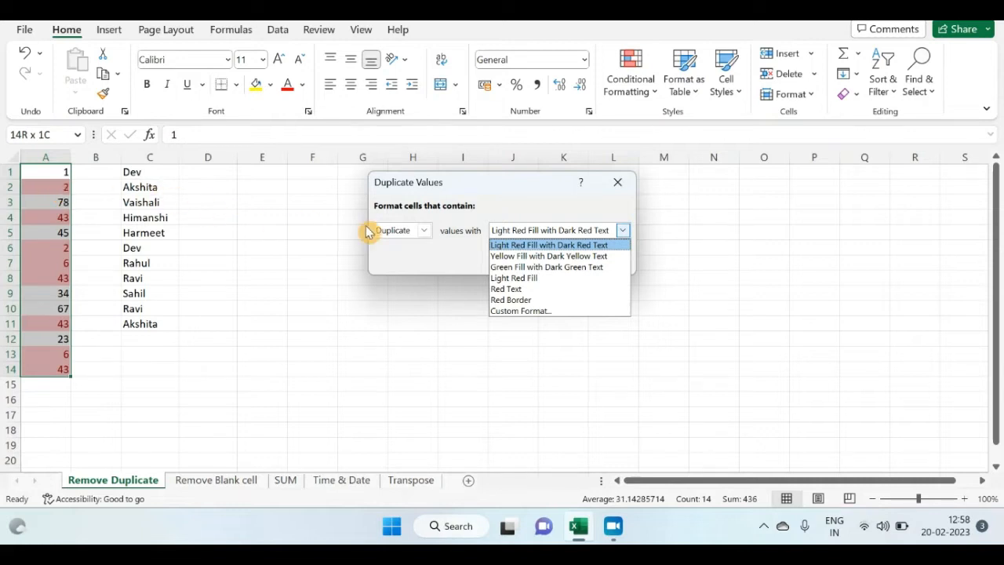
left_click(522, 245)
left_click(531, 263)
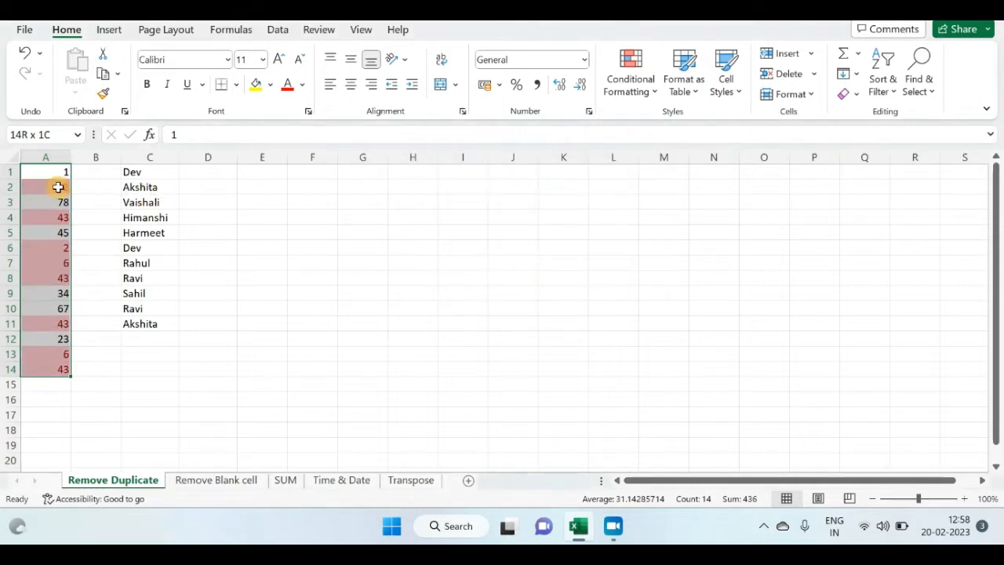
left_click(104, 267)
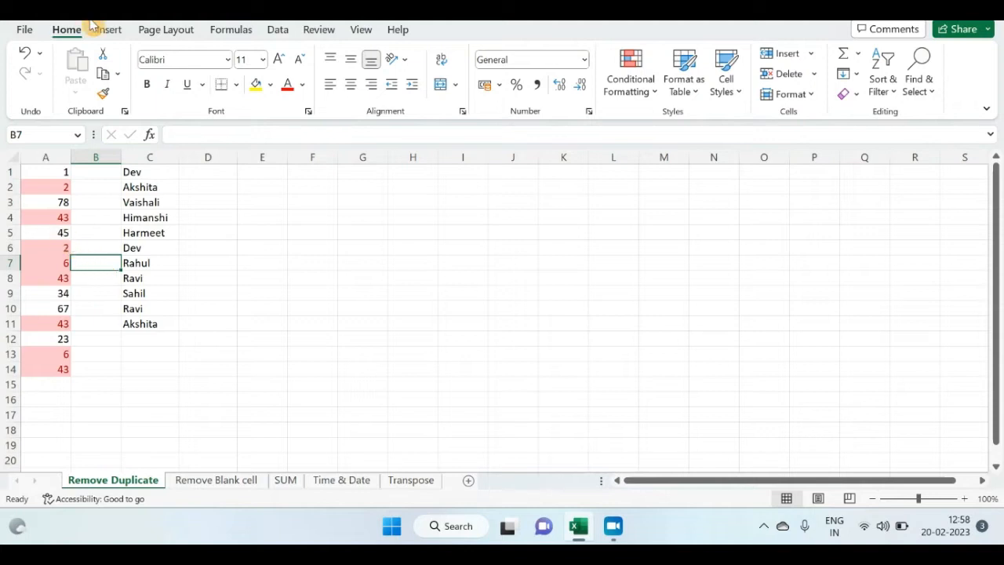
Replace the duplicate numbers in column A by entering 22 in A6 and 65 in A7
left_click(52, 246)
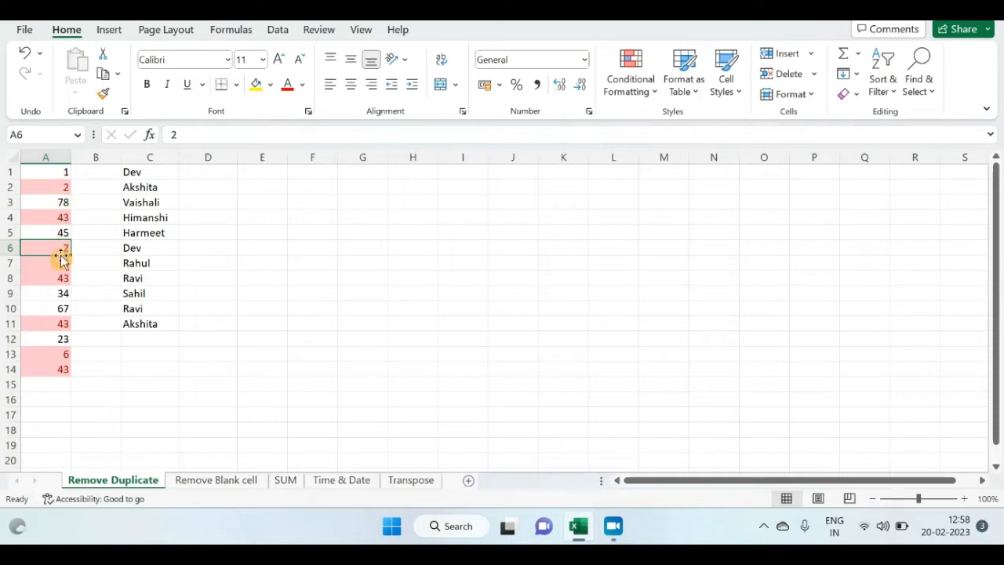
type("22")
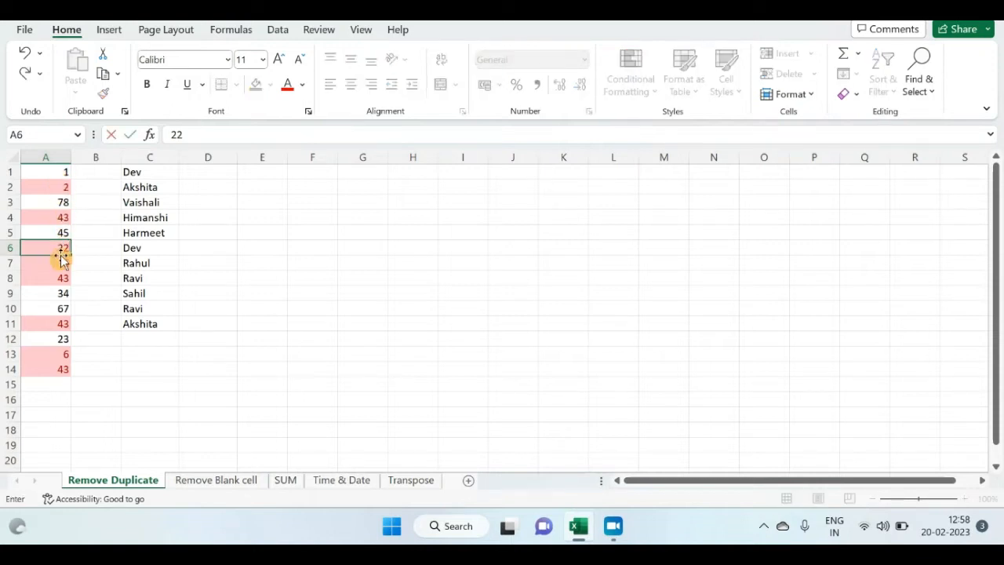
key("Return")
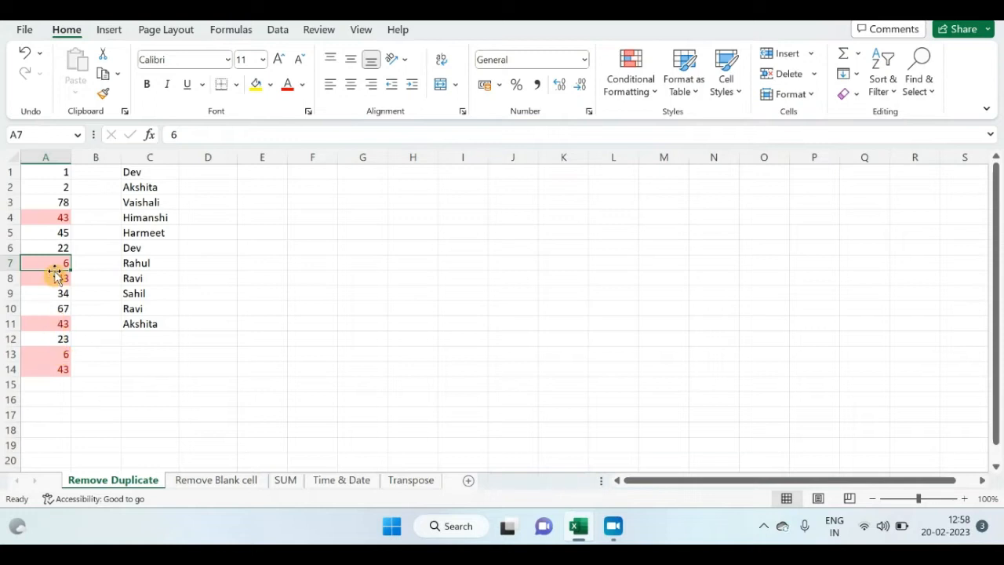
type("65")
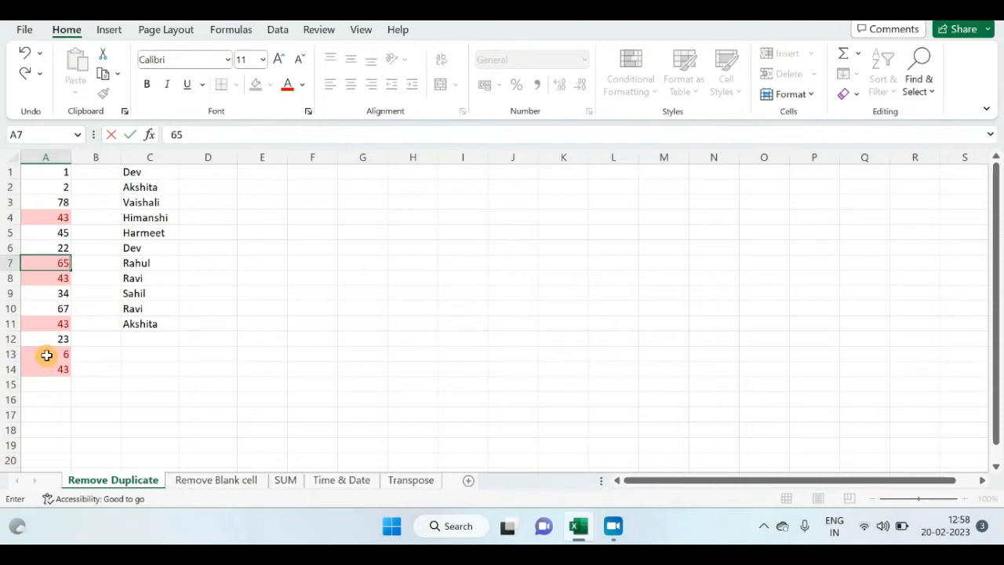
key("Return")
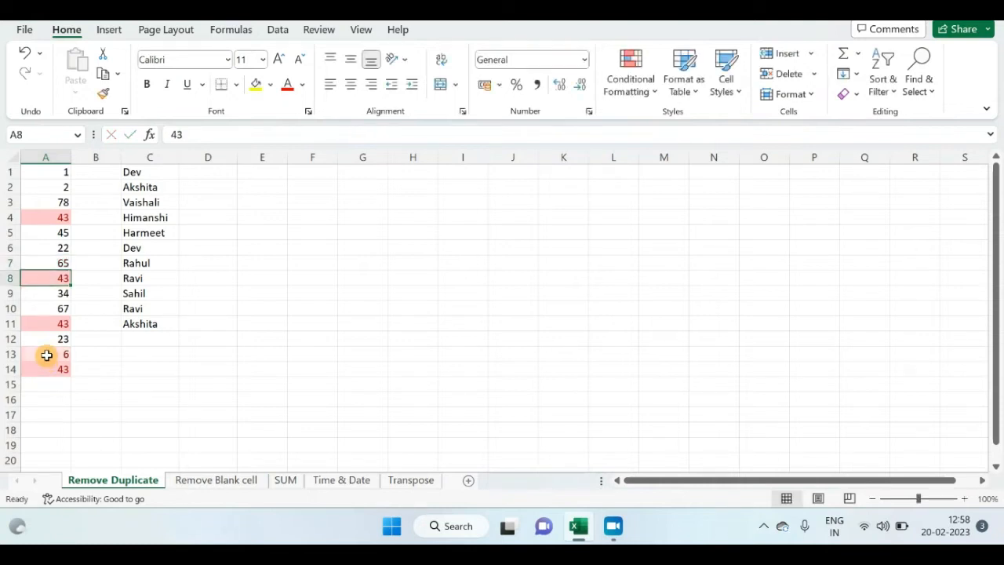
left_click(118, 270)
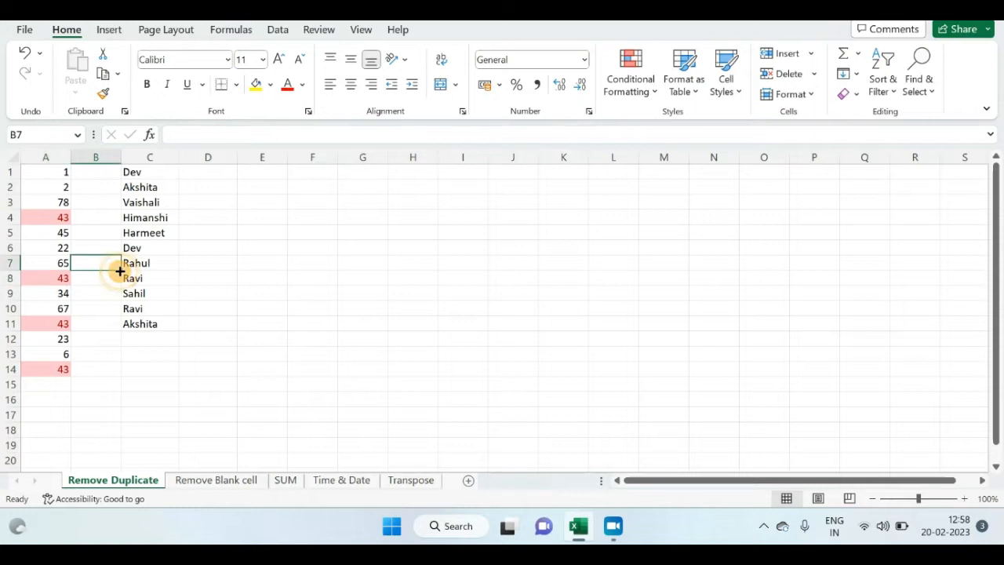
Highlight the duplicate names in C1:C11 with Yellow Fill with Dark Yellow Text using conditional formatting
left_click(148, 176)
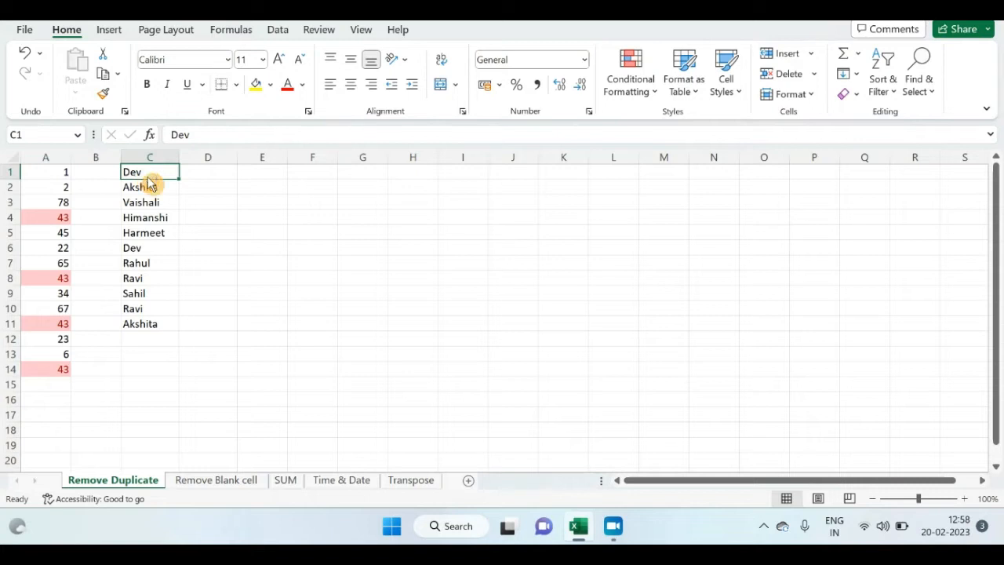
key("ctrl+shift+Down")
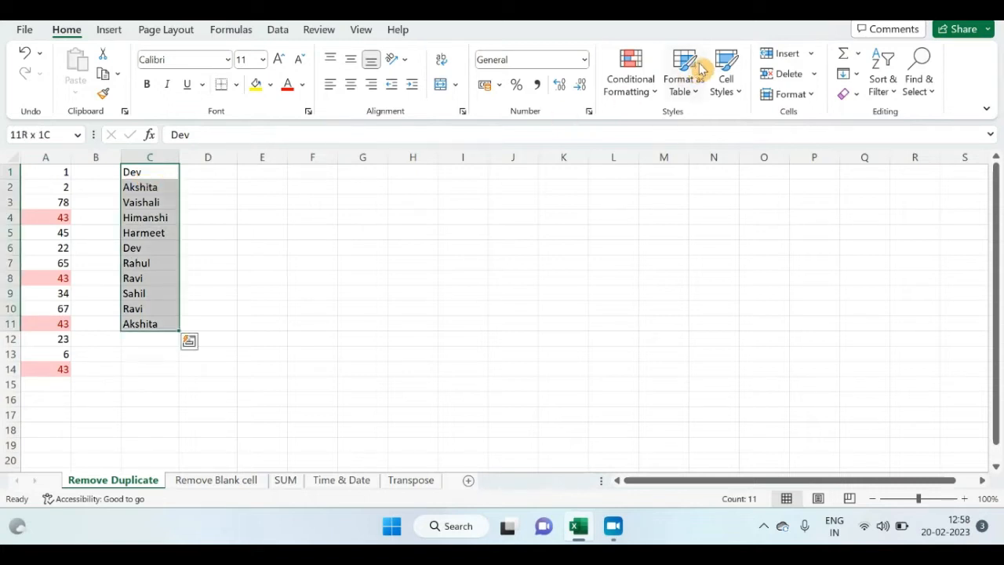
left_click(640, 93)
mouse_move(649, 128)
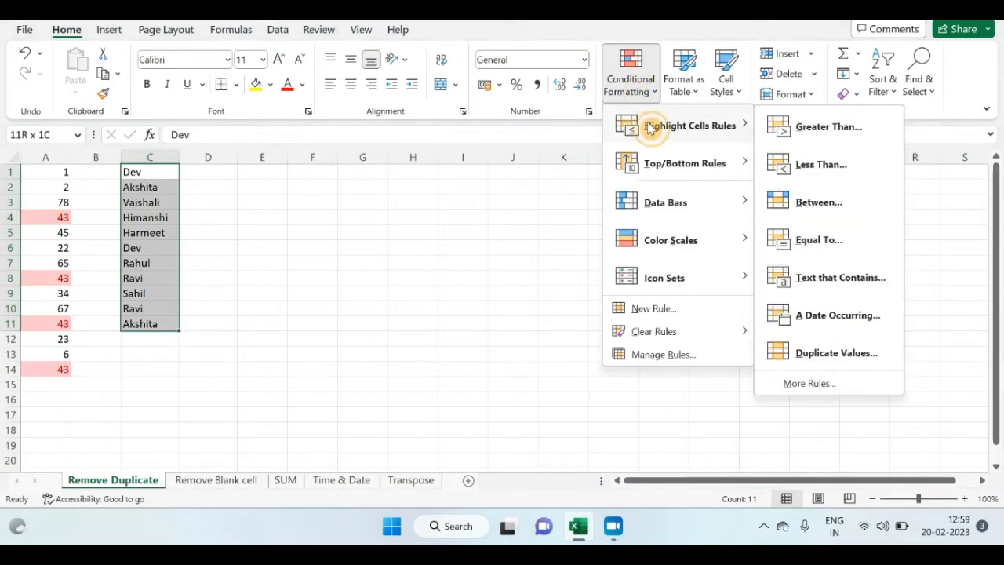
left_click(820, 354)
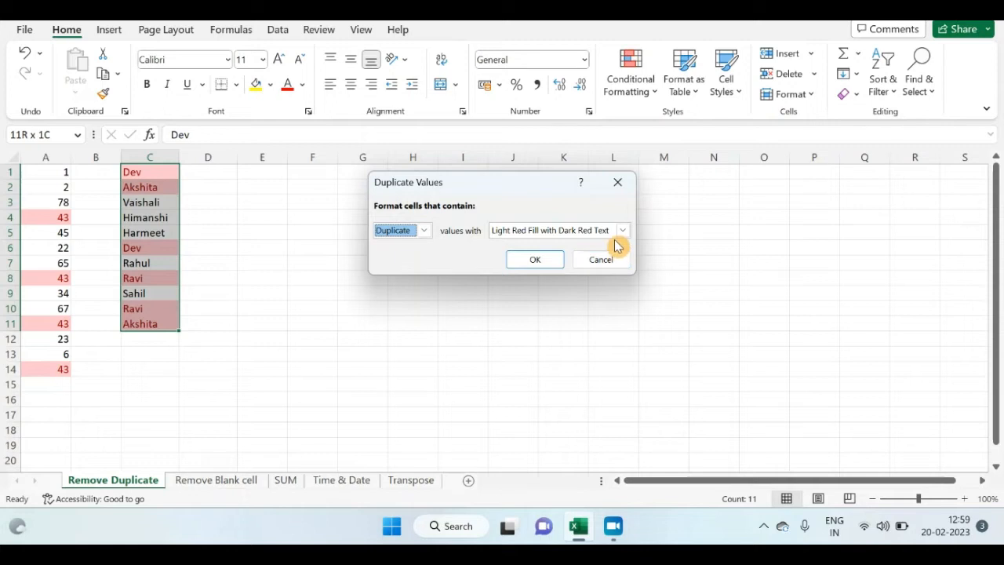
left_click(622, 230)
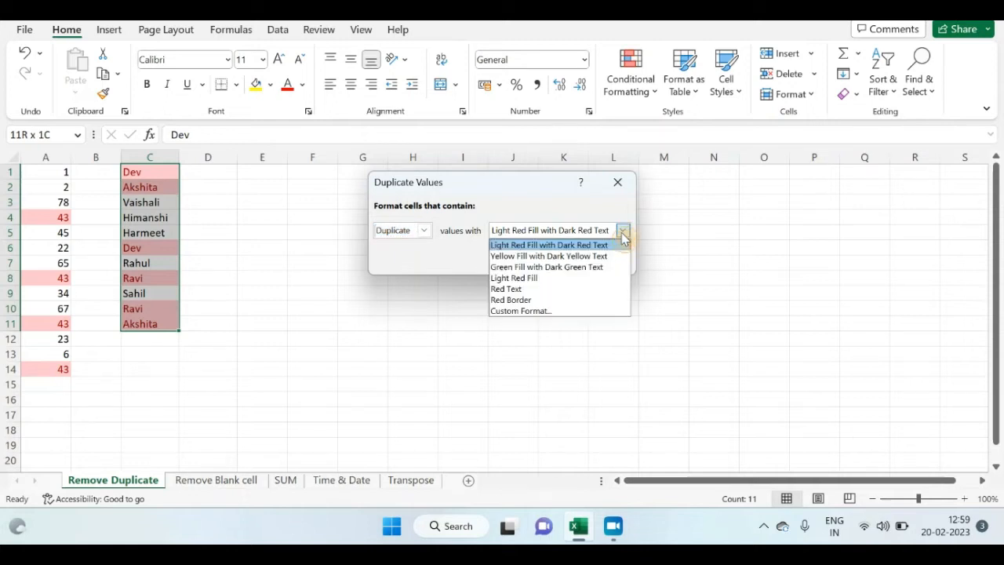
left_click(562, 257)
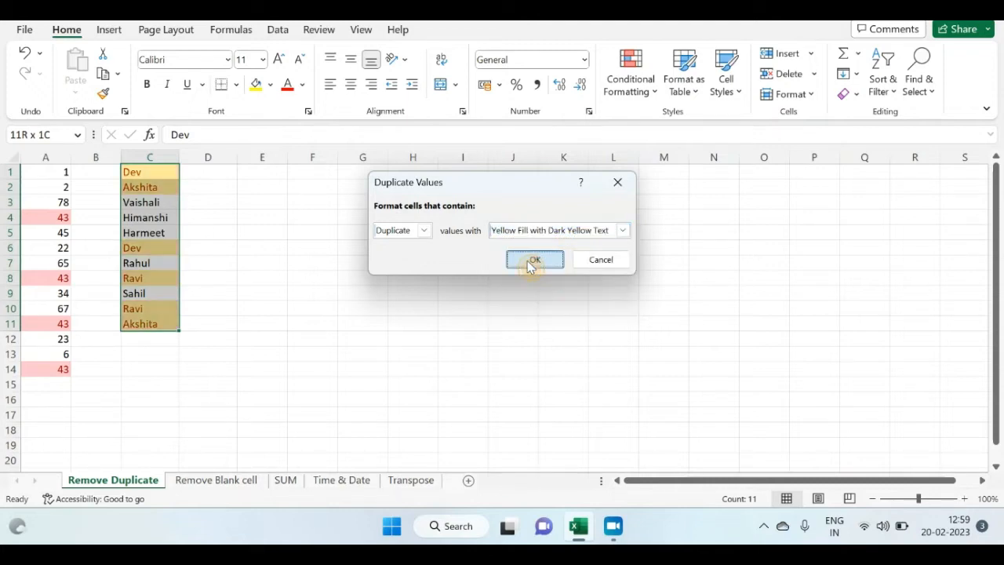
left_click(530, 262)
left_click(253, 292)
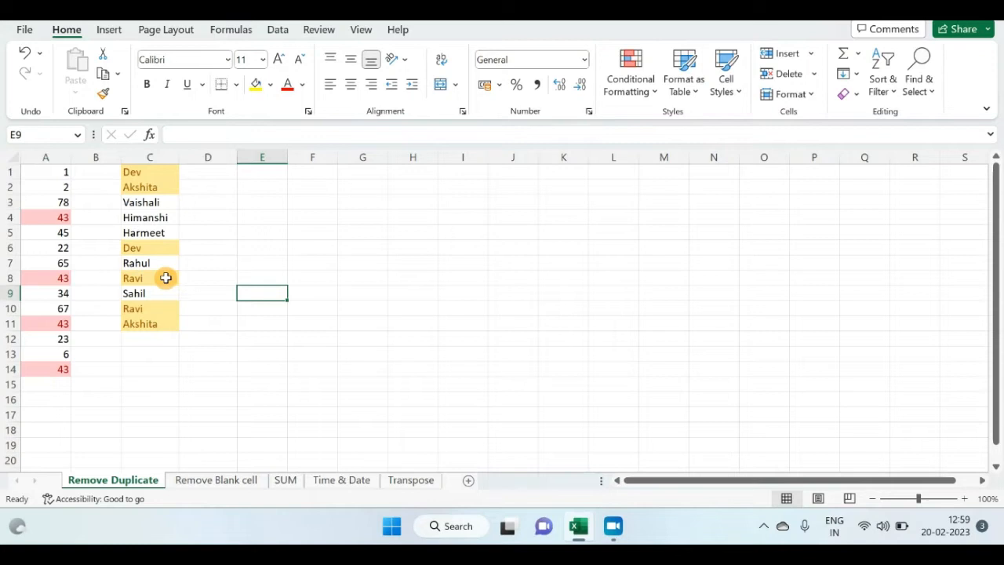
Delete the entire rows holding the repeated names in column C: row 6, then row 9 twice
left_click(159, 248)
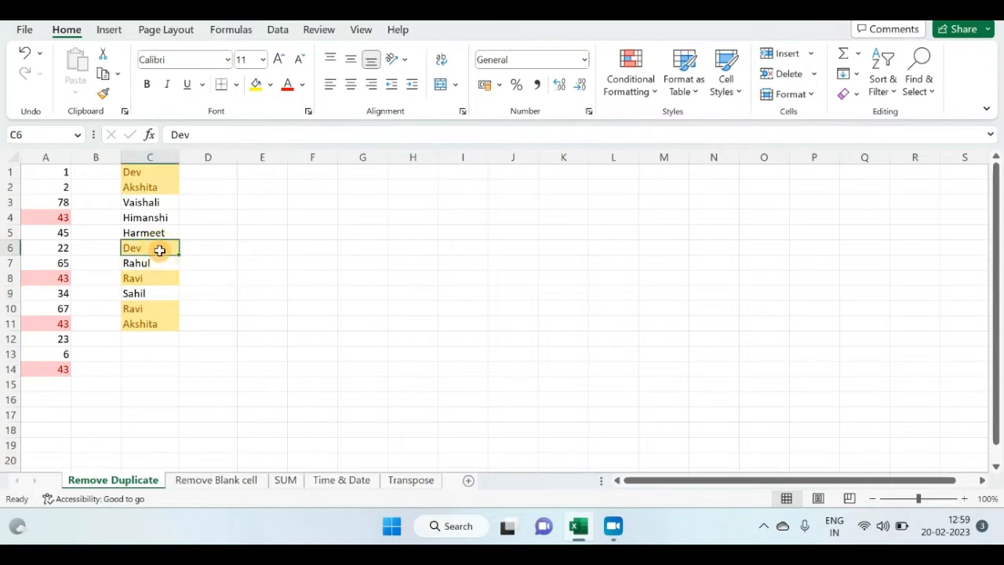
key("shift+space")
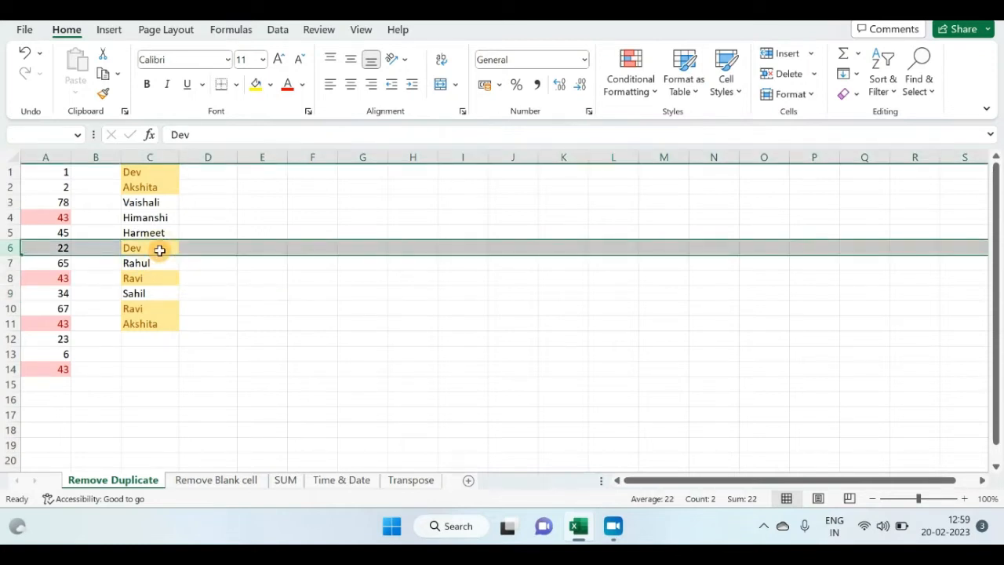
key("ctrl+minus")
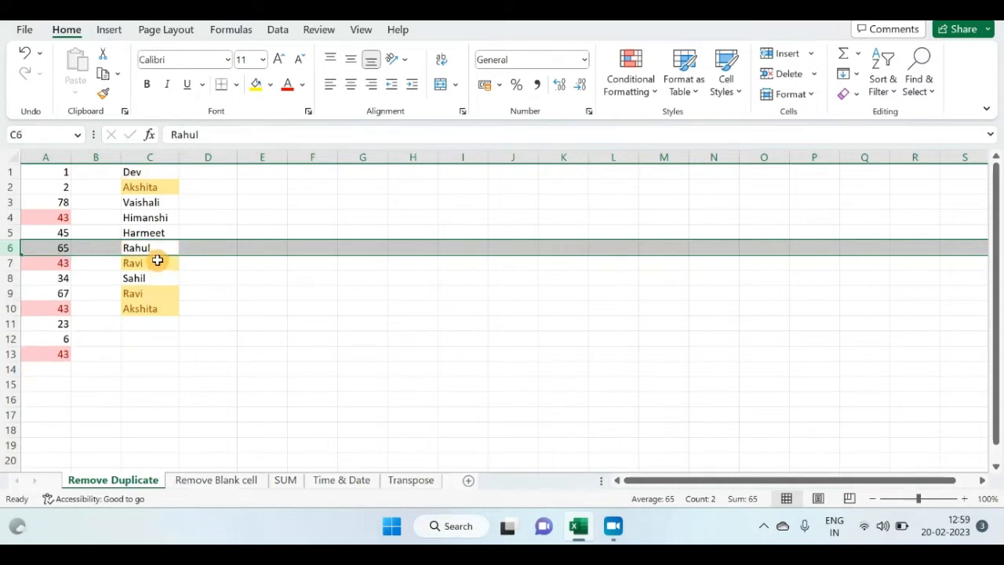
left_click(154, 290)
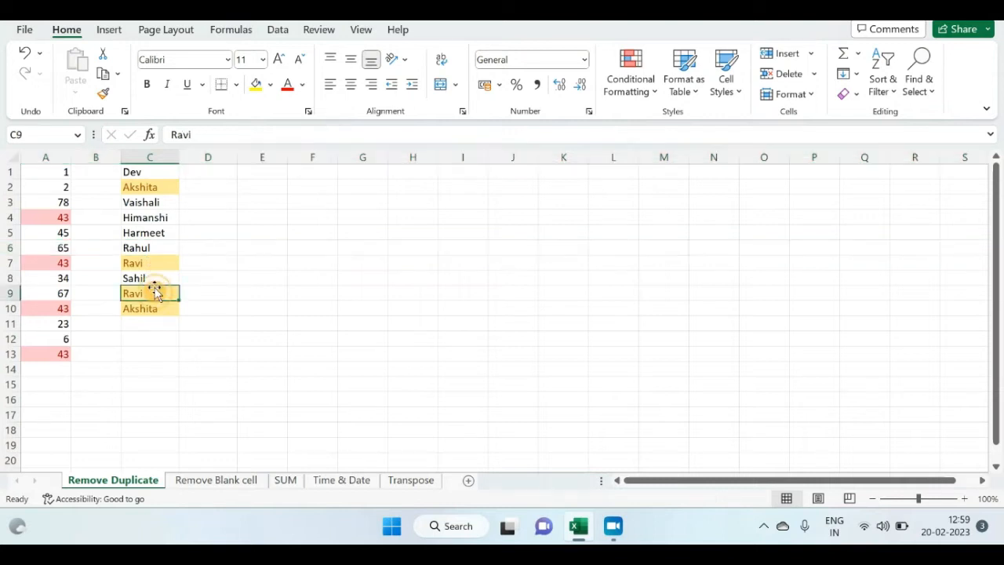
key("shift+space")
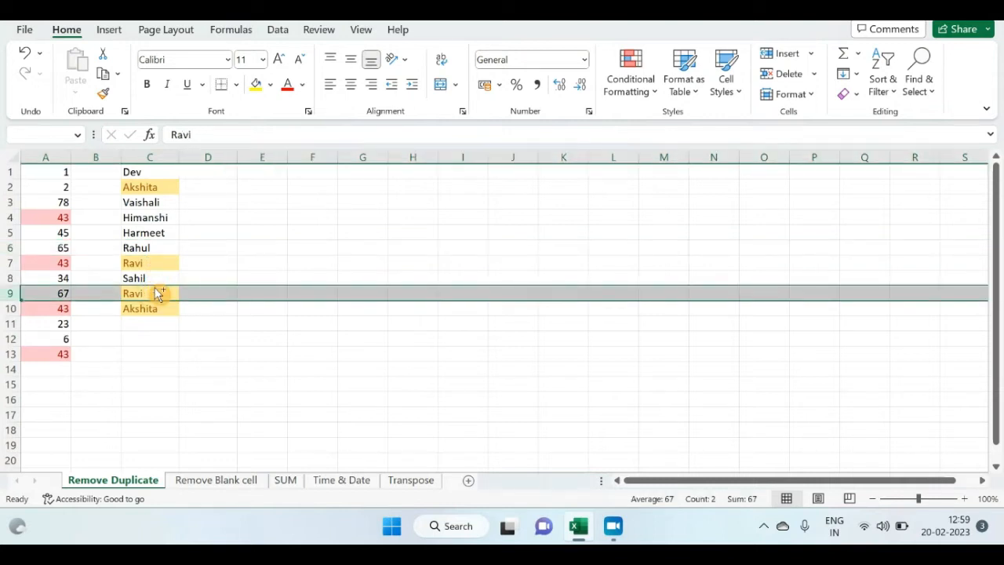
key("ctrl+minus")
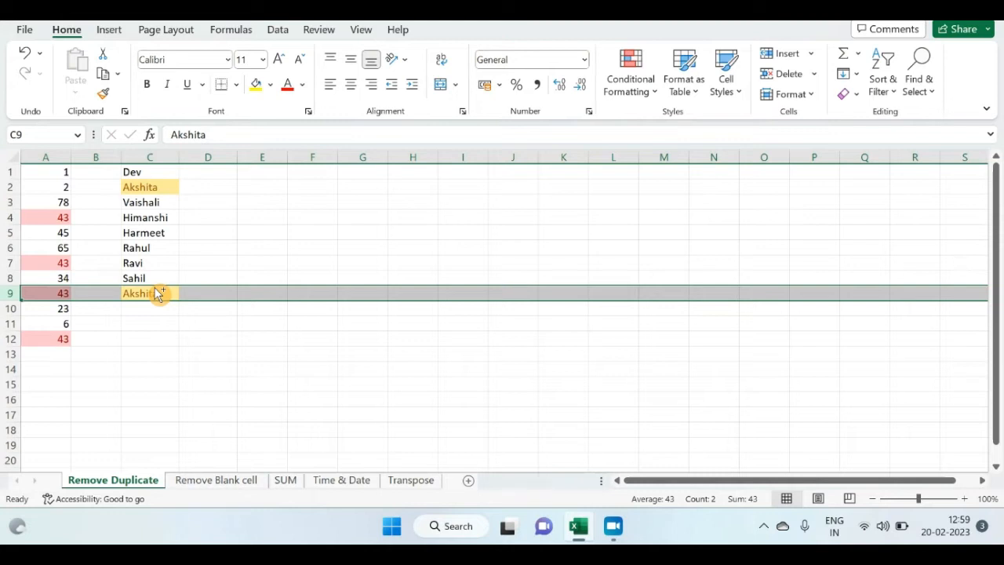
key("ctrl+minus")
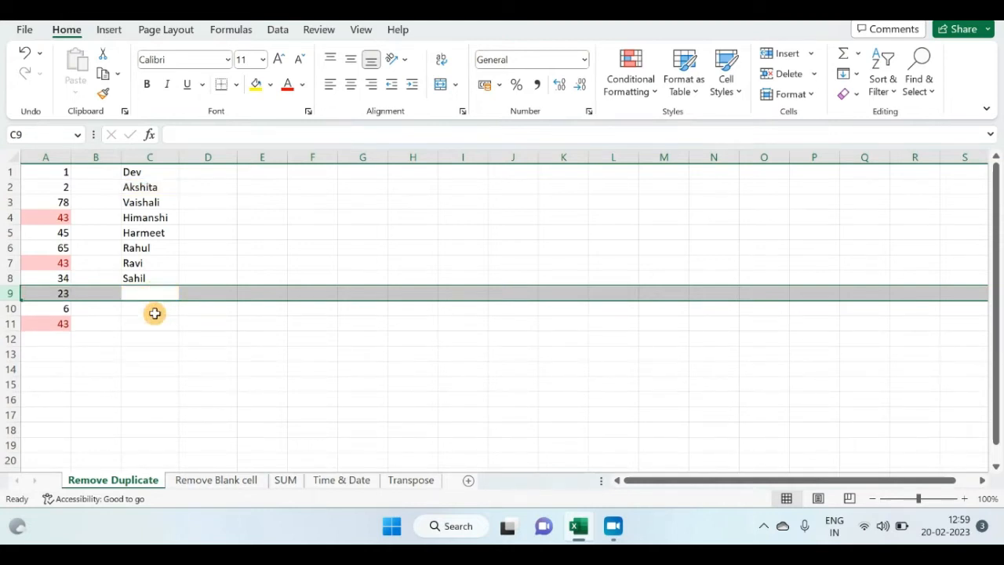
Enter the same first name as in C7 in the empty cell C9 to test the duplicate highlighting
left_click(152, 312)
left_click(153, 294)
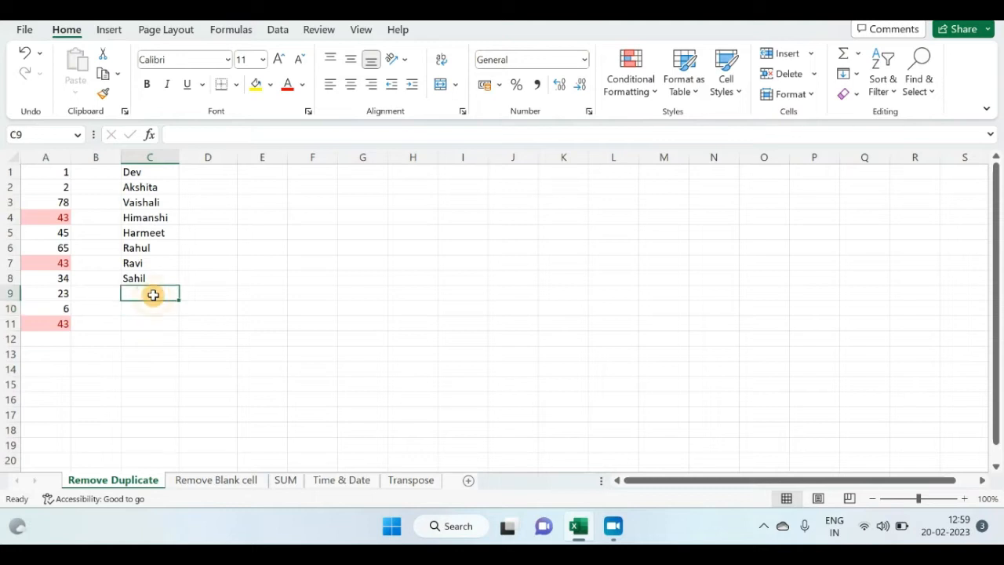
type("Ravi")
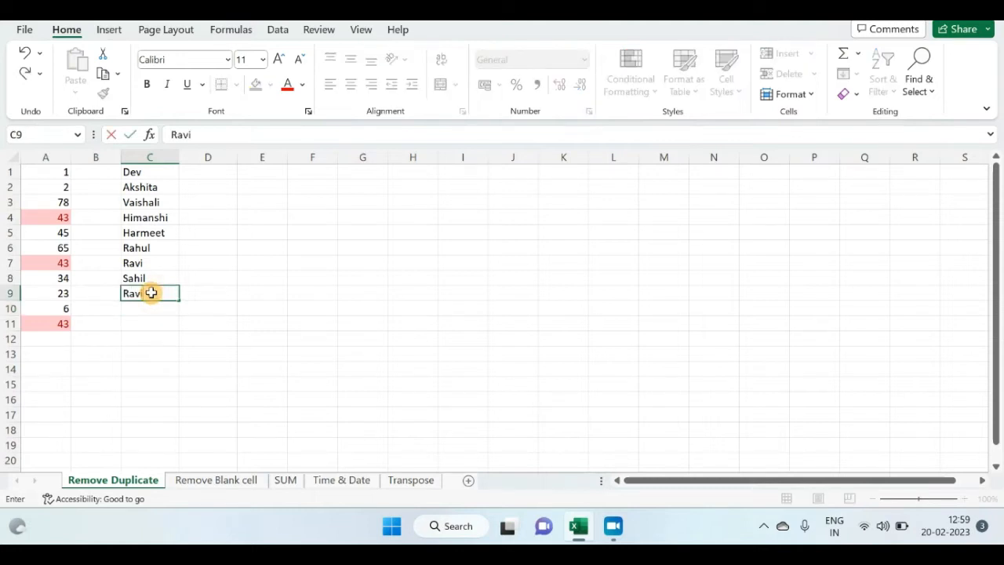
key("Return")
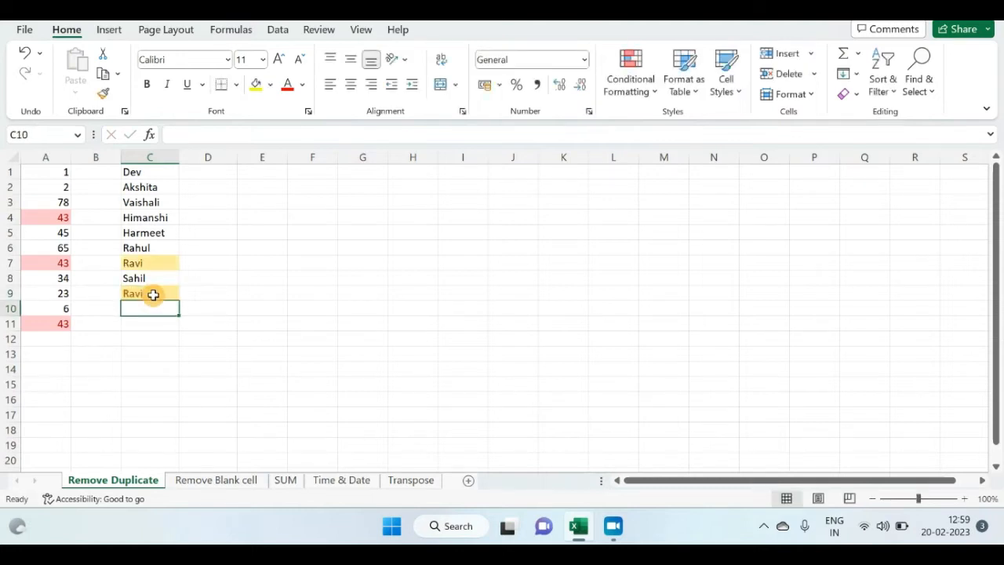
On the Remove Blank cell sheet, select the blank cells within A1:L10 using Go To Special with the Blanks option
left_click(204, 482)
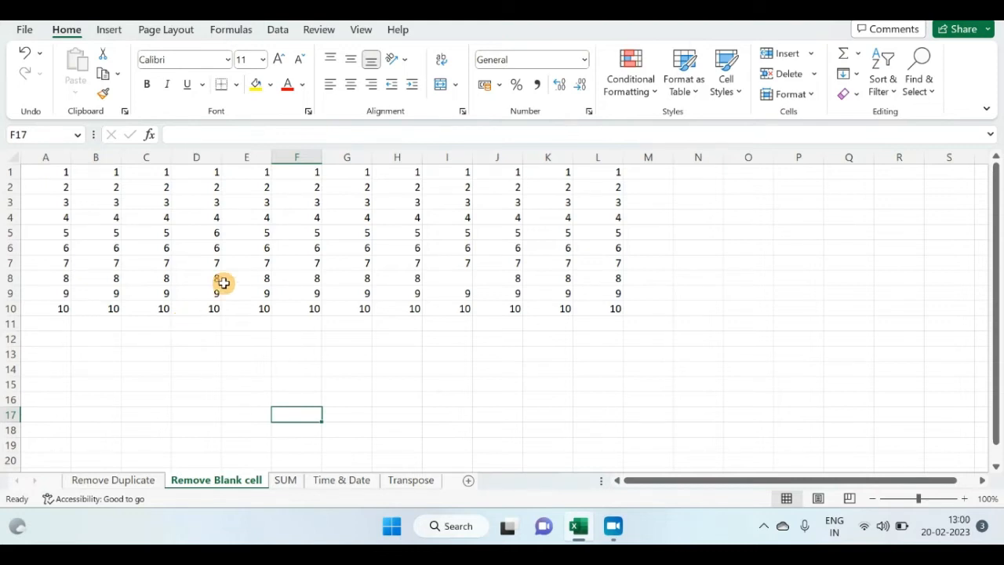
left_click(263, 248)
left_click(62, 173)
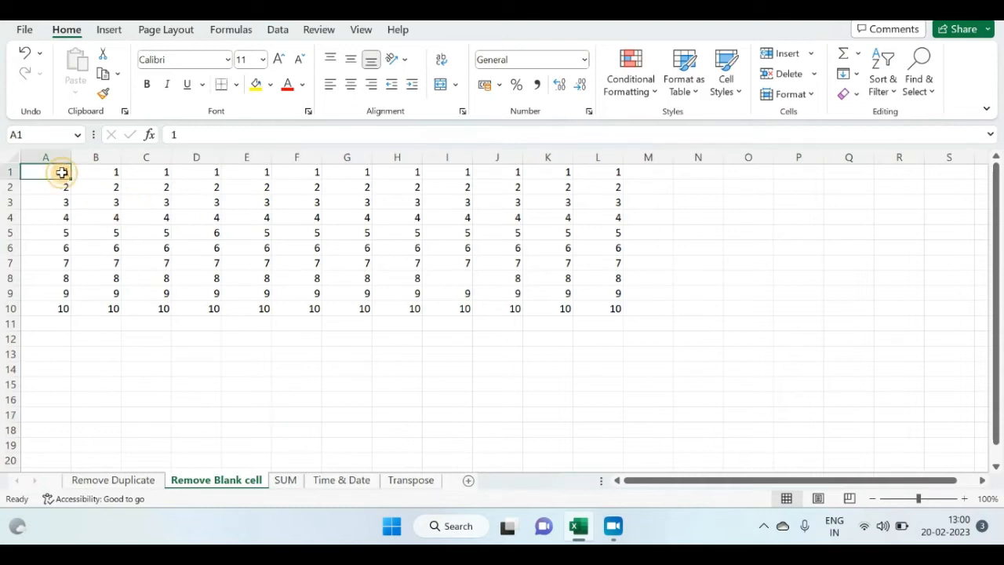
key("ctrl+shift+Right")
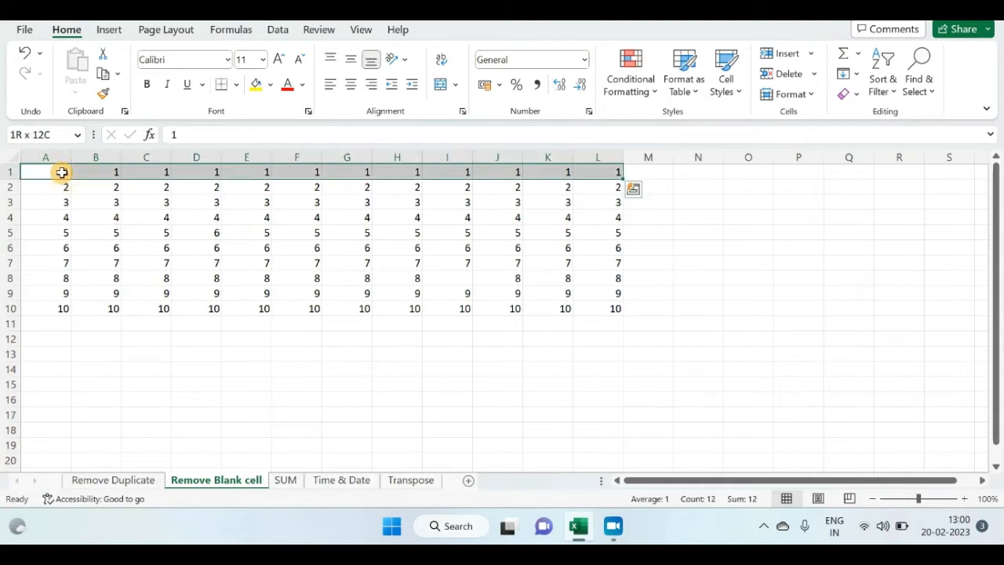
key("ctrl+shift+Down")
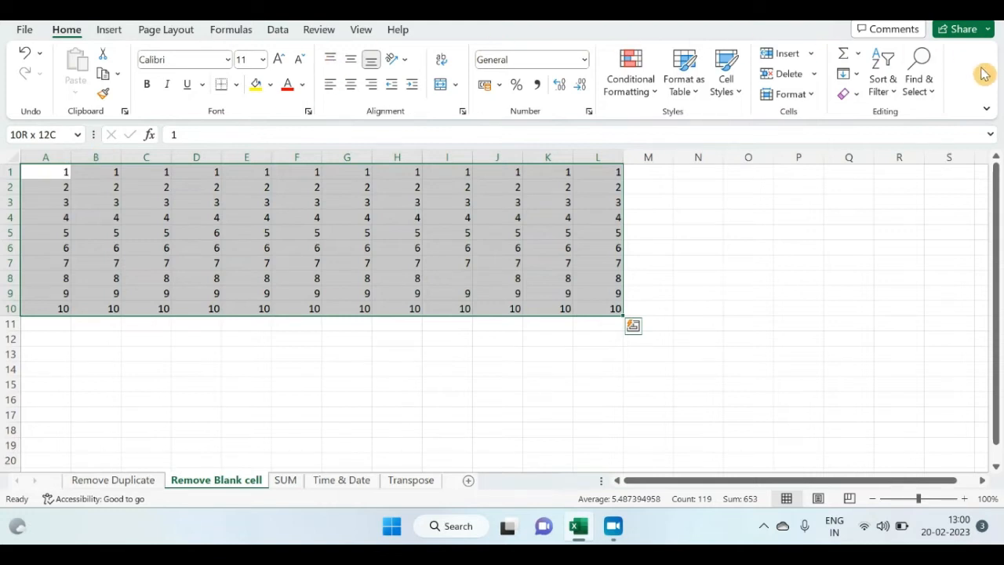
left_click(933, 88)
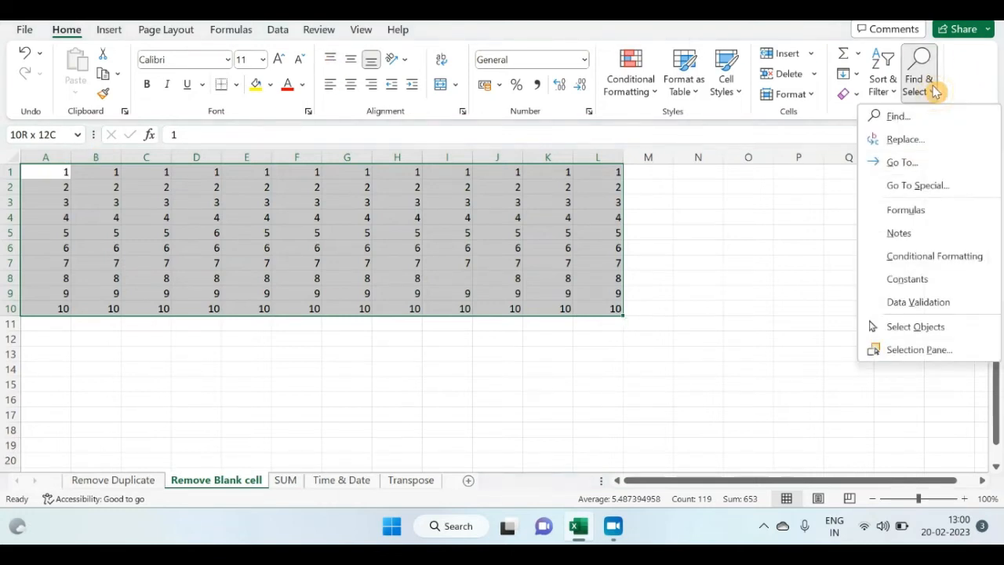
left_click(916, 186)
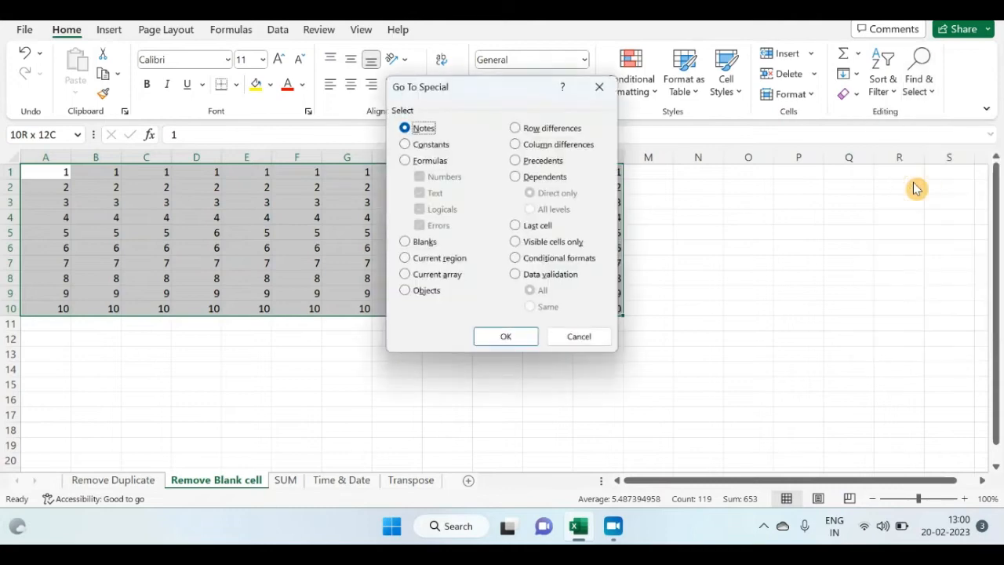
left_click(416, 245)
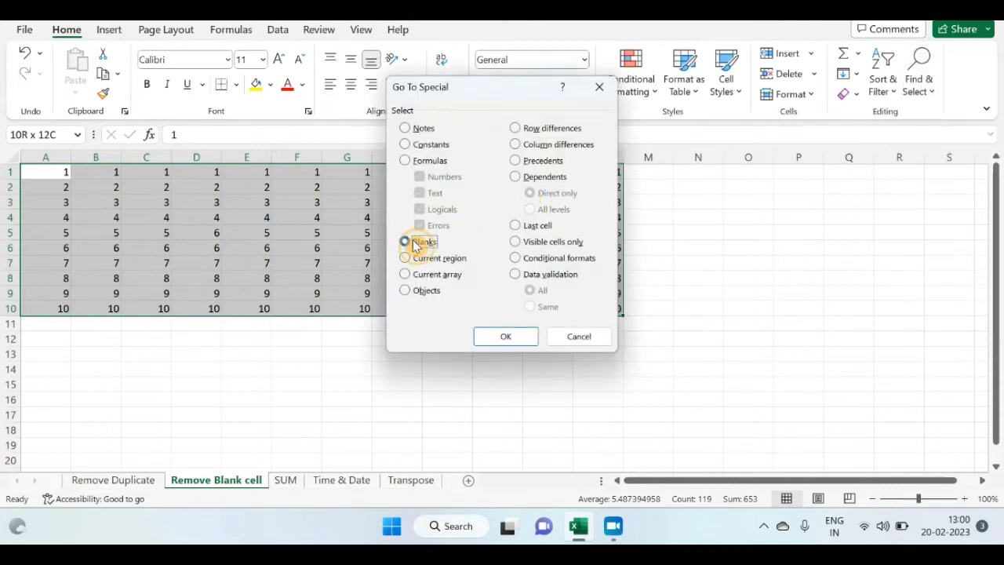
left_click(528, 338)
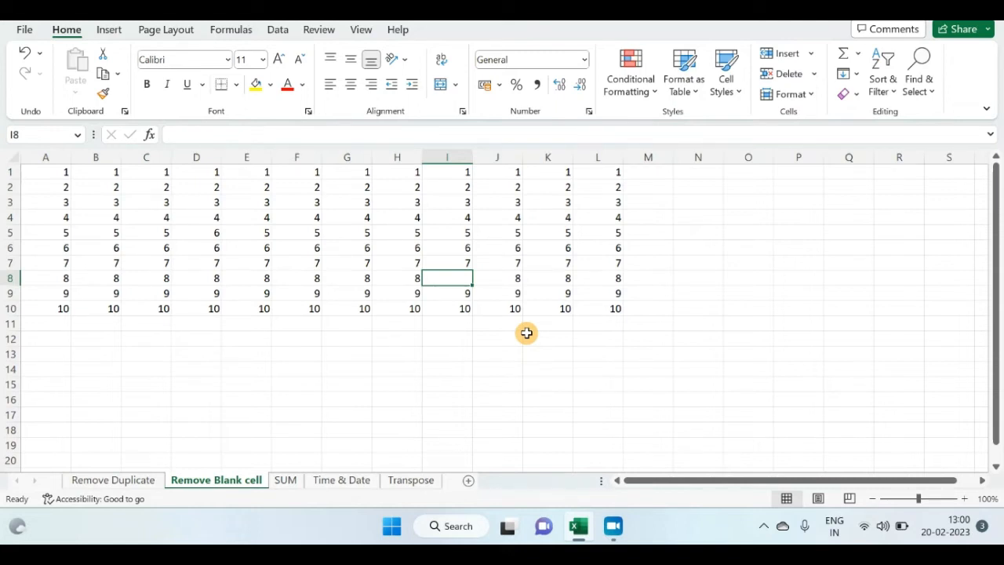
Clear the contents of cells D5 and B9 to create more blanks in the number table
left_click(200, 229)
key("Delete")
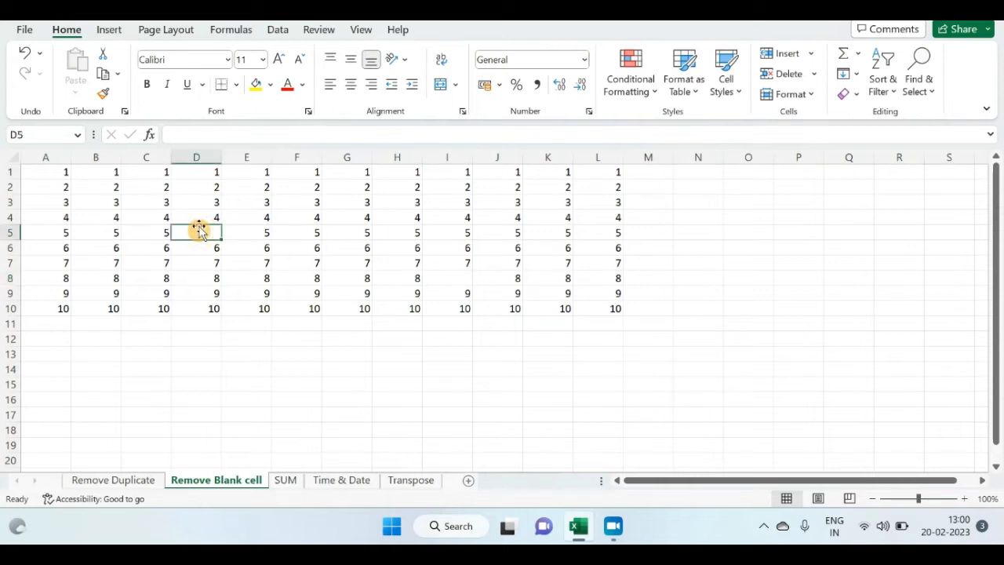
left_click(113, 294)
key("Delete")
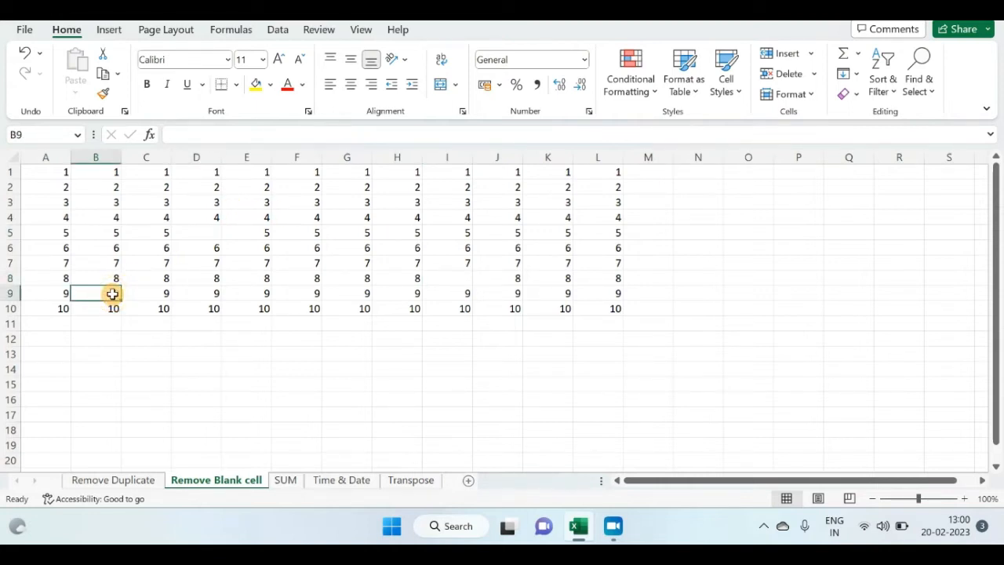
Find all blank cells in the A1:L10 table again with Go To Special, choosing Blanks
left_click(48, 168)
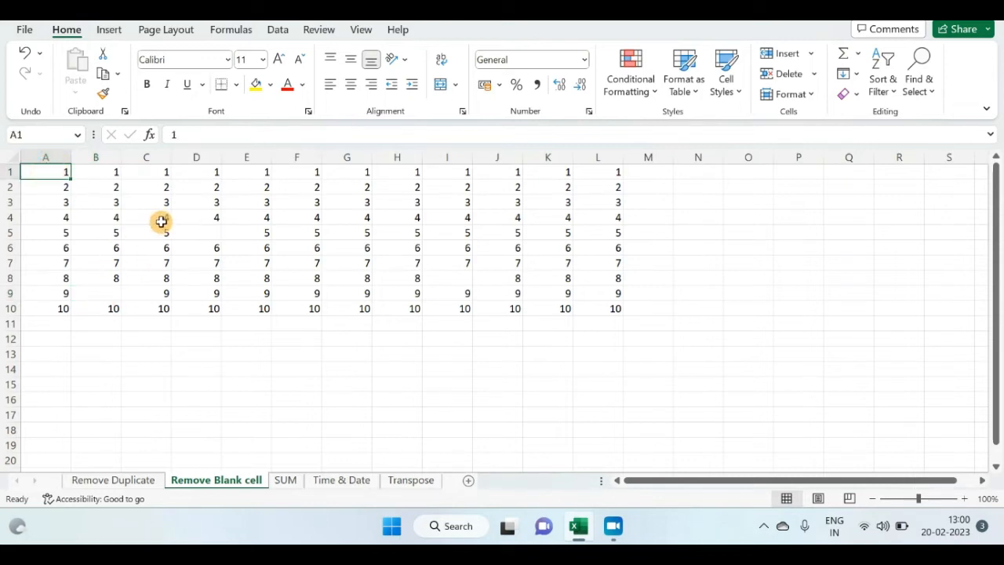
key("ctrl+shift+Right")
key("ctrl+shift+Down")
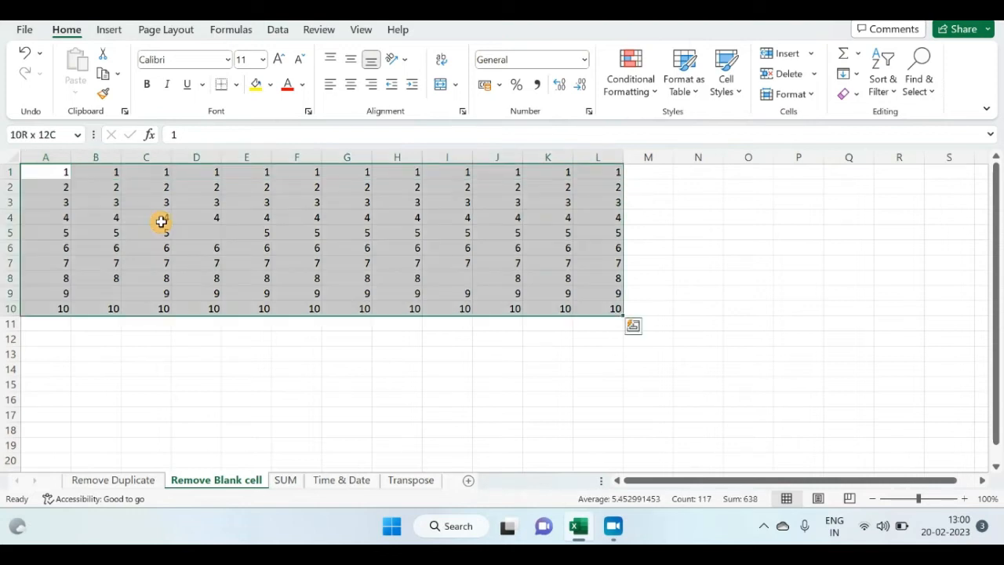
left_click(919, 71)
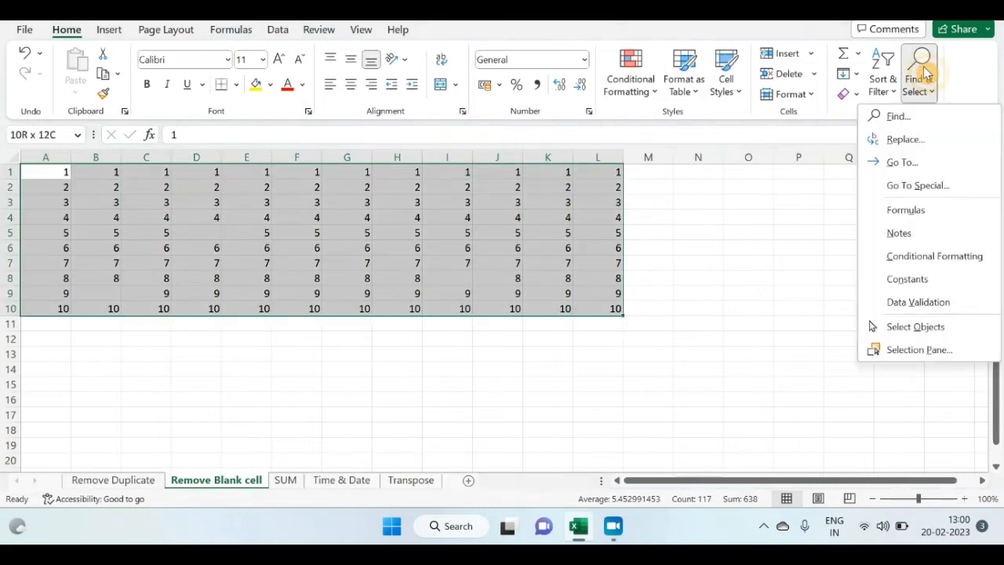
left_click(909, 187)
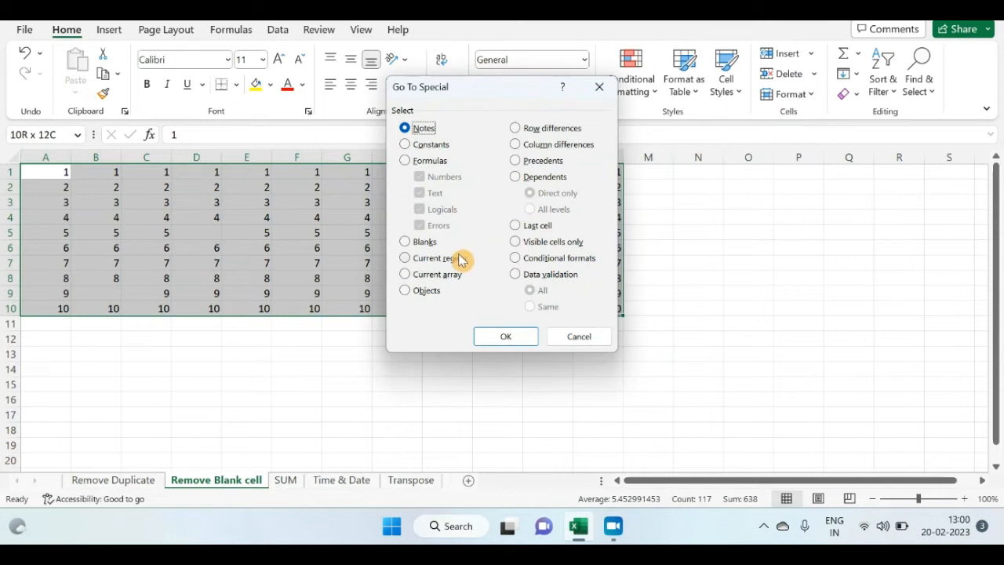
left_click(407, 244)
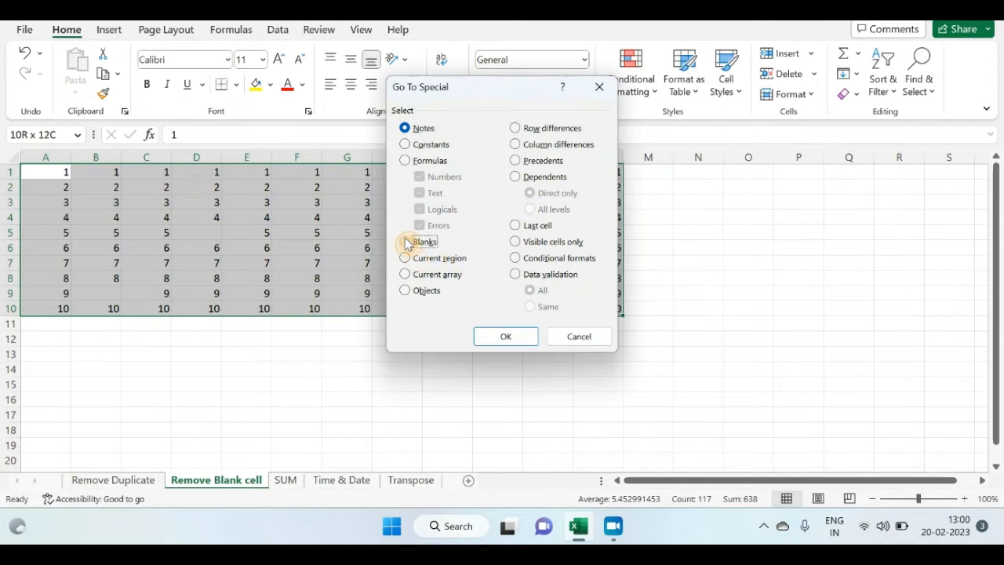
left_click(508, 339)
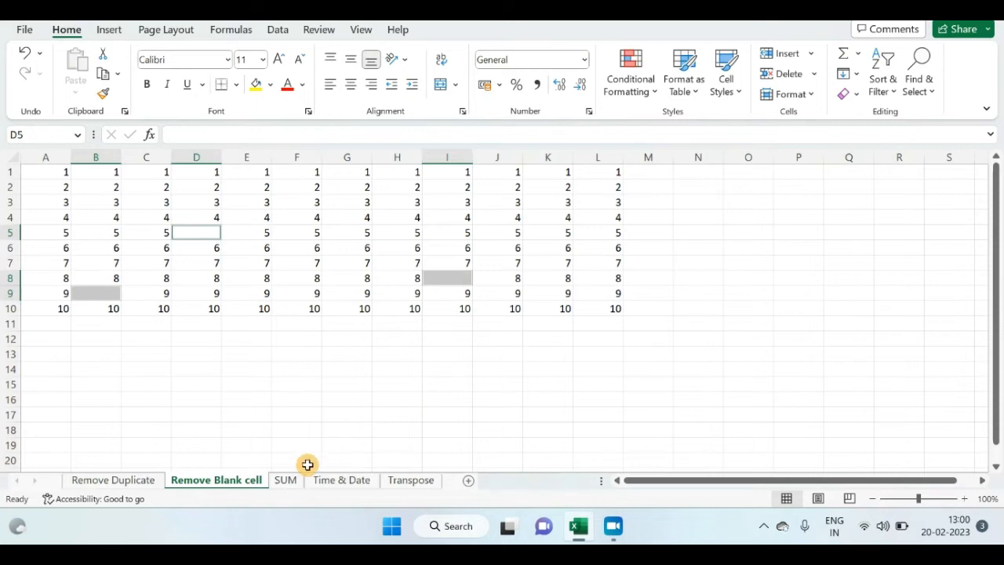
On the SUM sheet, total the selected range A1:A10 into A11 with AutoSum and select the total cell
left_click(287, 481)
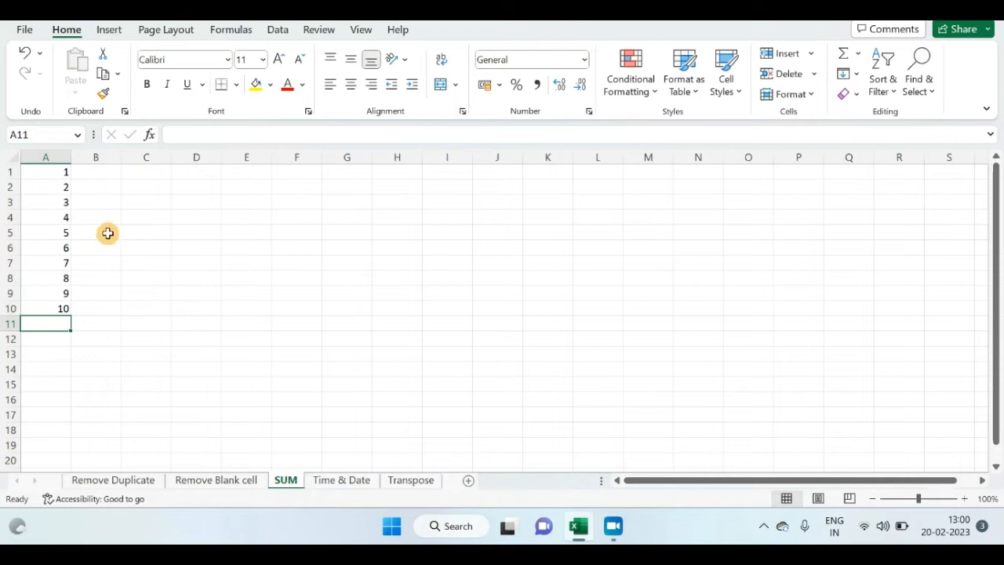
left_click(89, 215)
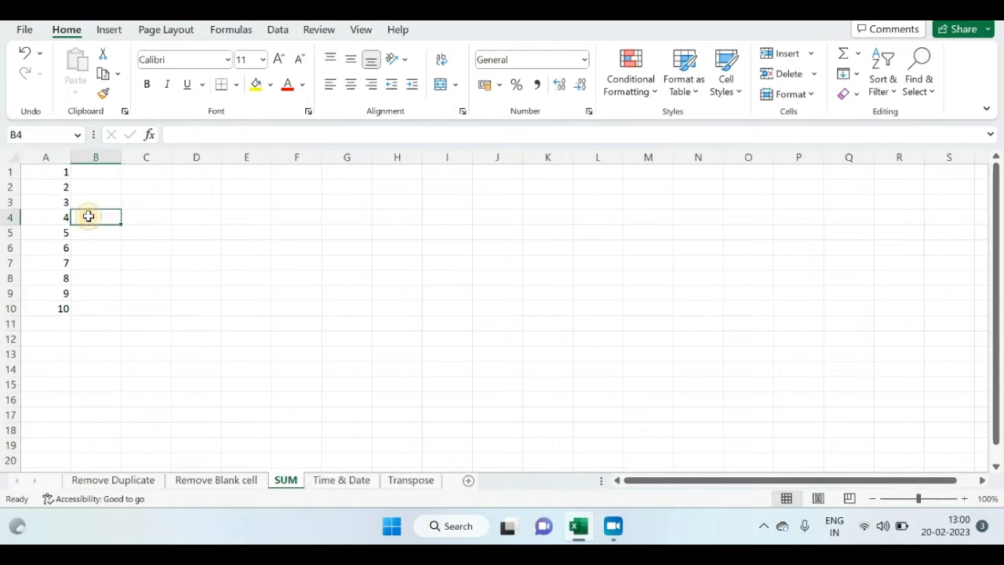
left_click(59, 175)
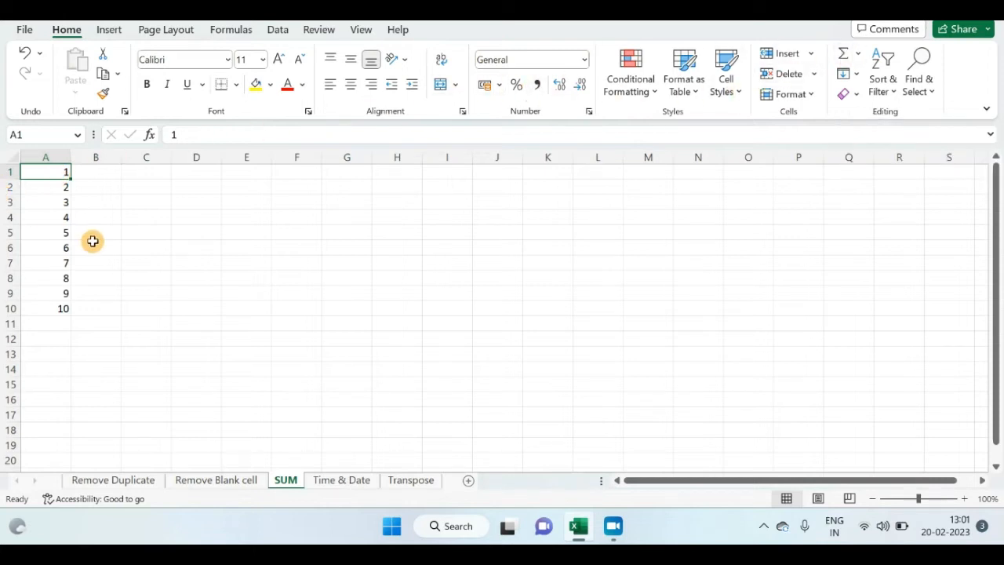
key("ctrl+shift+Down")
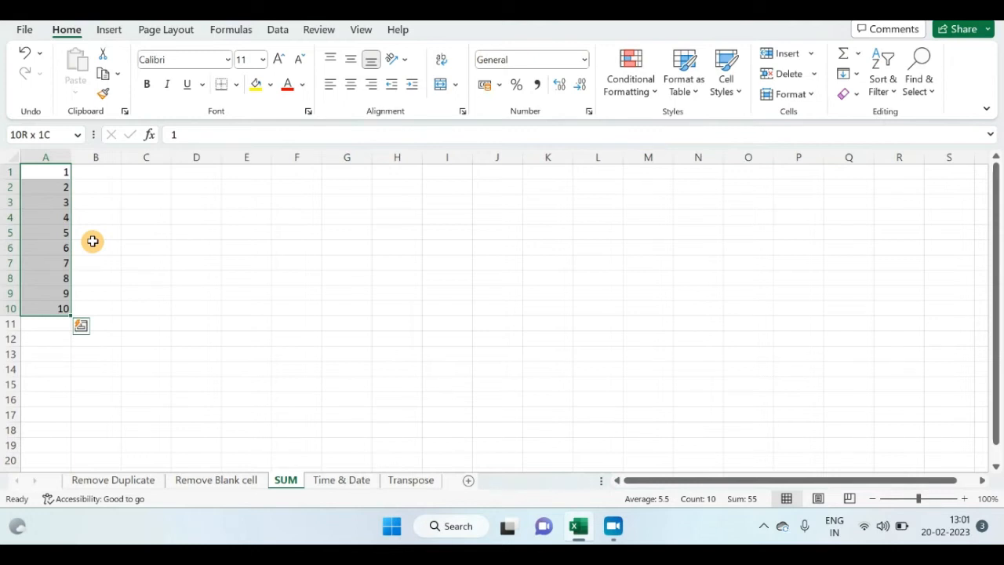
key("alt+equal")
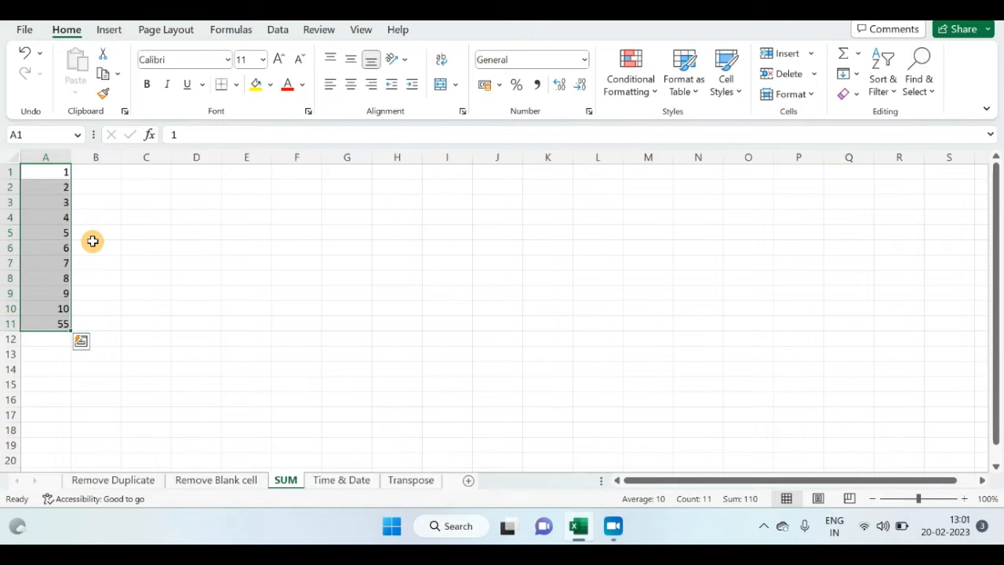
mouse_move(49, 336)
left_mouse_down()
mouse_move(52, 316)
mouse_move(85, 327)
mouse_move(40, 328)
left_mouse_up()
left_click(40, 328)
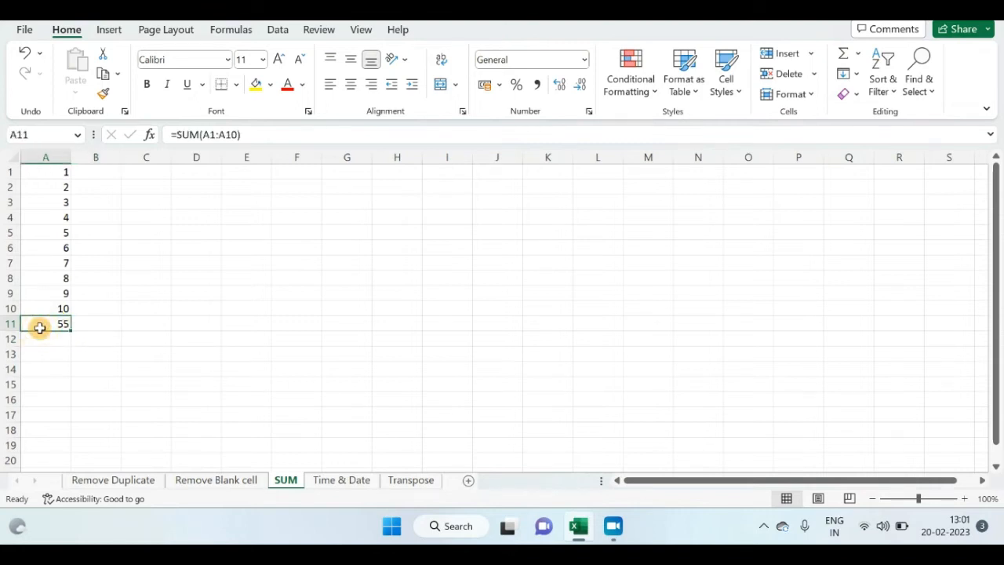
Clear the total in A11 and insert =SUM(A1:A10) there again with AutoSum from the empty cell
key("Delete")
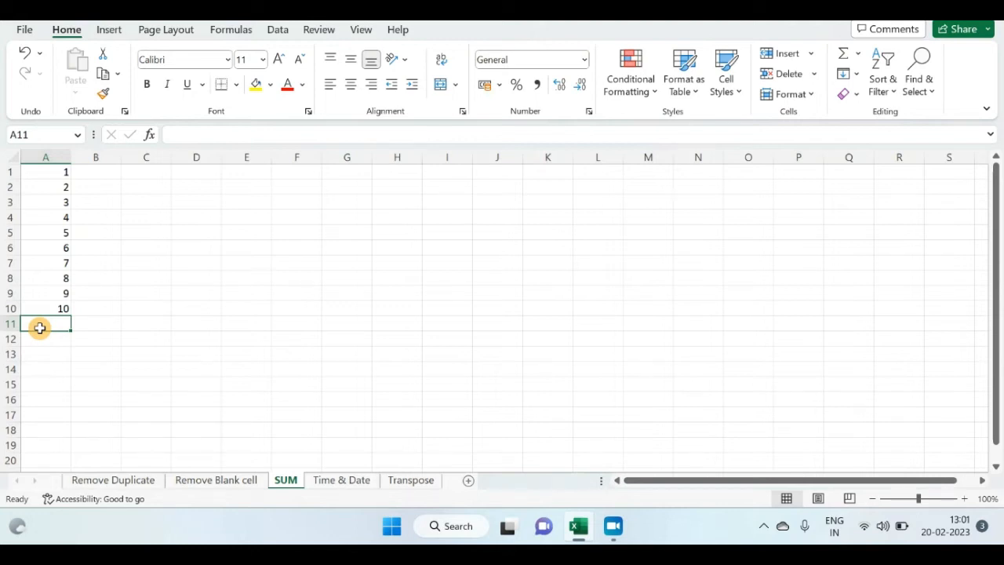
key("alt+equal")
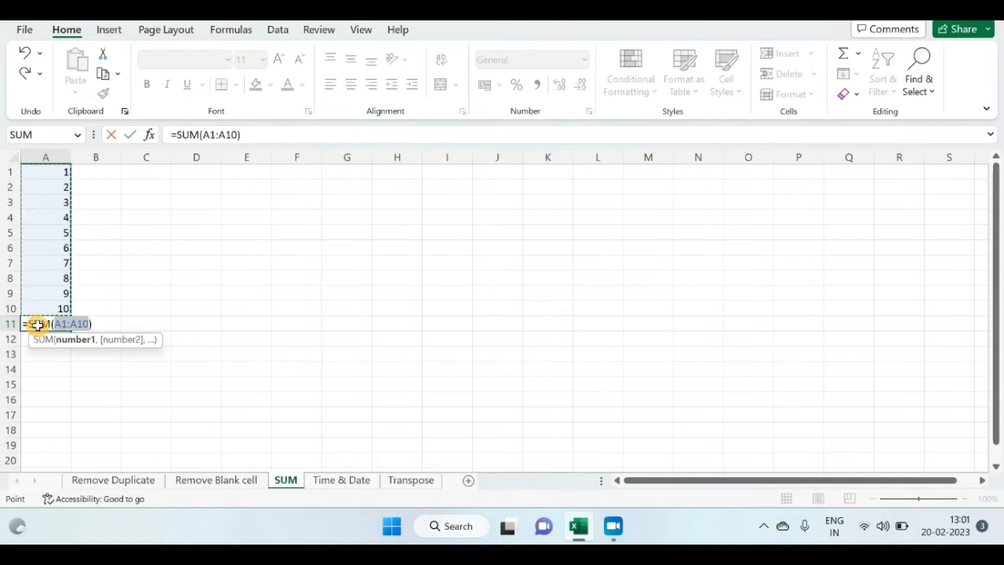
key("Return")
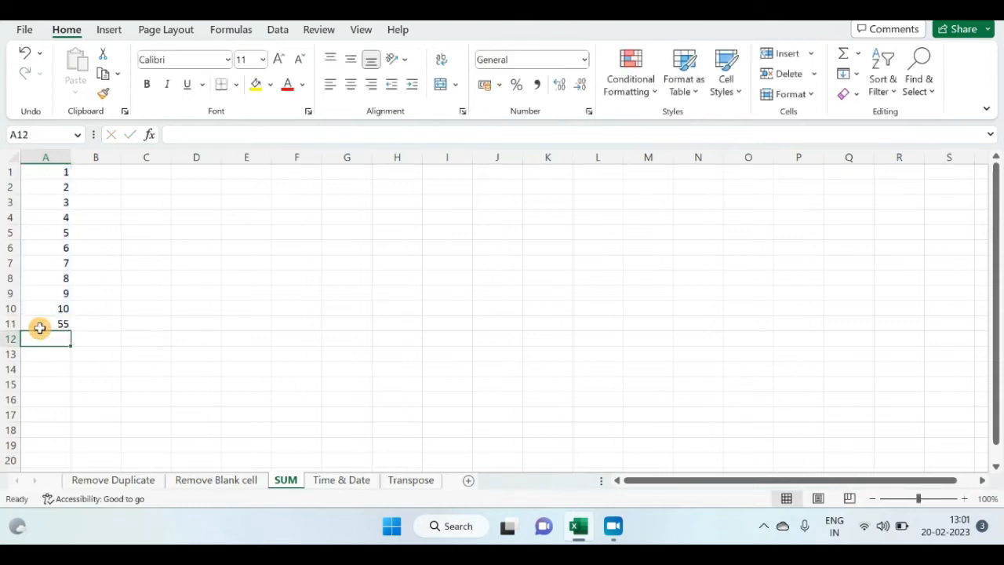
left_click(39, 328)
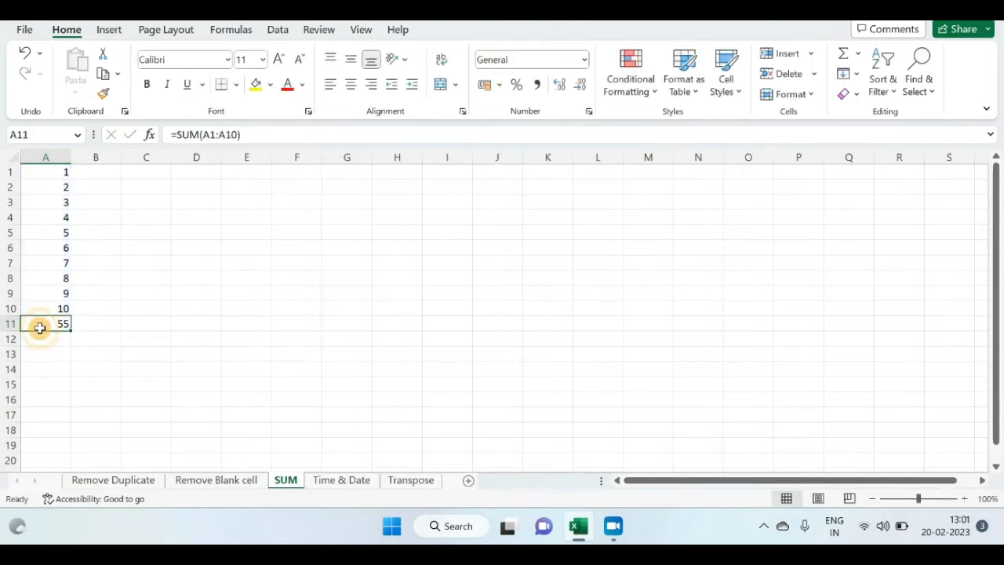
Extend the value in A1 across row 1 to H1 as a fill series from 1 to 8
left_click(66, 171)
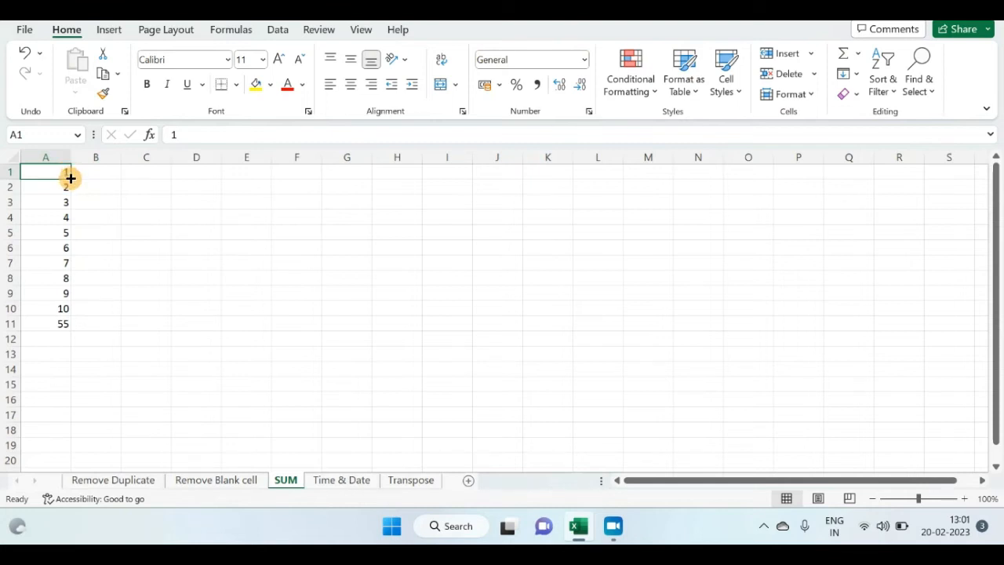
left_click_drag(71, 179, 433, 179)
left_click(437, 191)
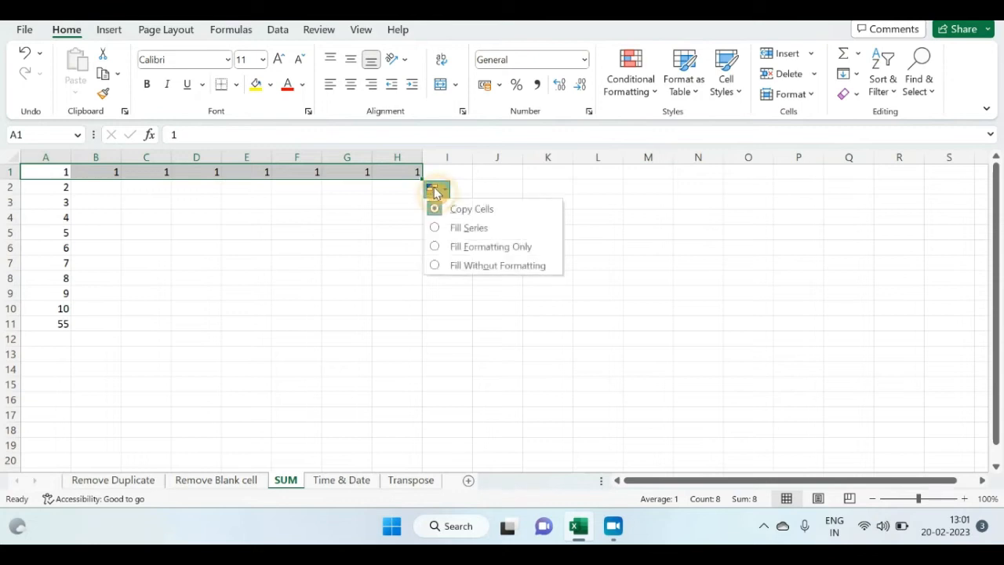
left_click(461, 228)
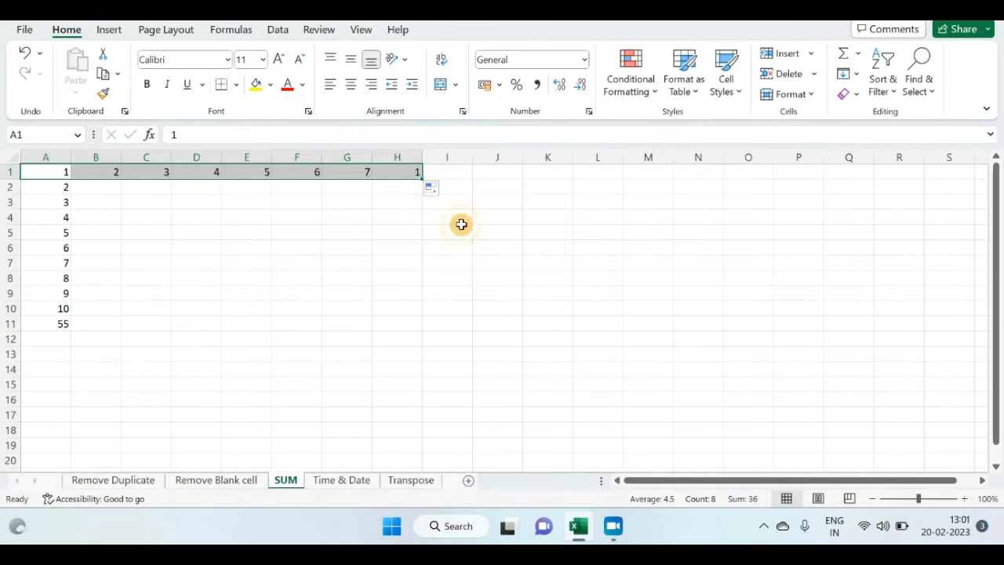
left_click(378, 221)
Total the row values A1:H1 in cell I1 with AutoSum
left_click(445, 169)
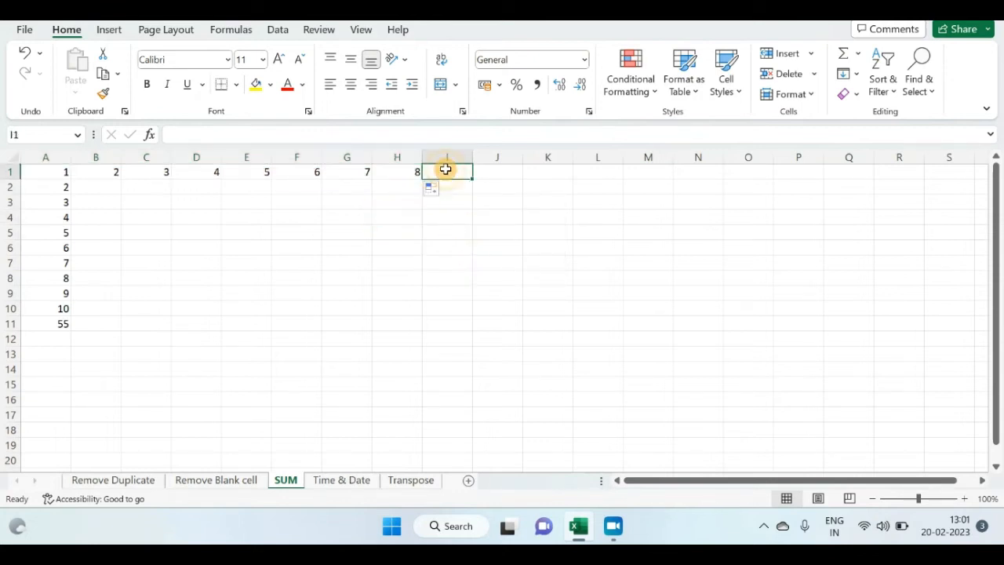
key("alt+equal")
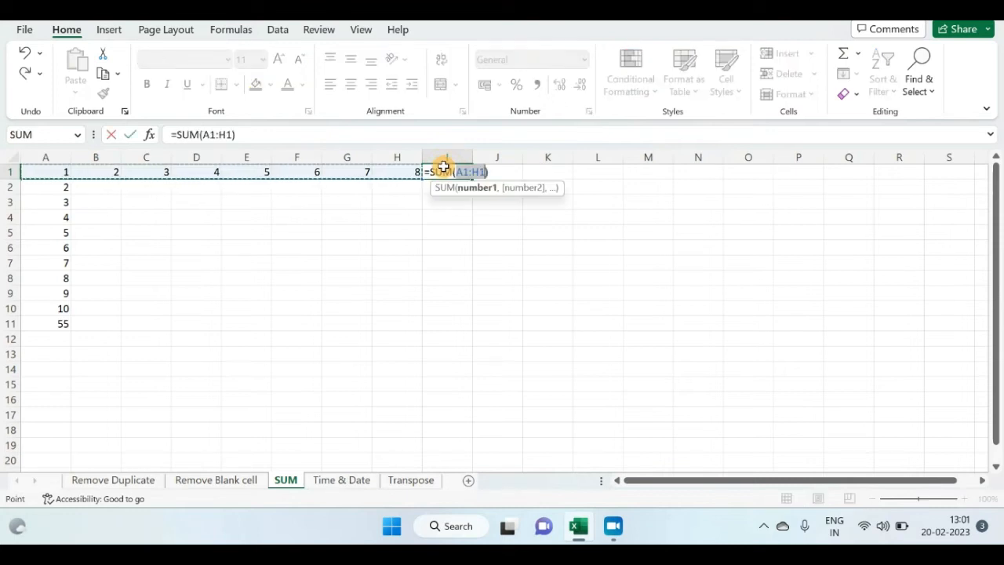
key("Return")
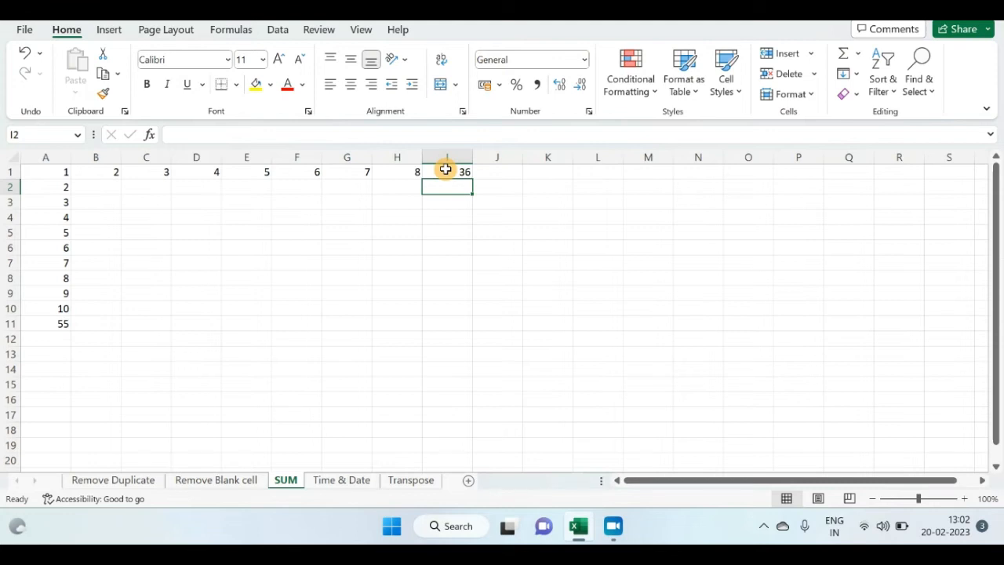
On the Time & Date sheet, enter the date 20-02-2023 manually in cell A2
left_click(341, 481)
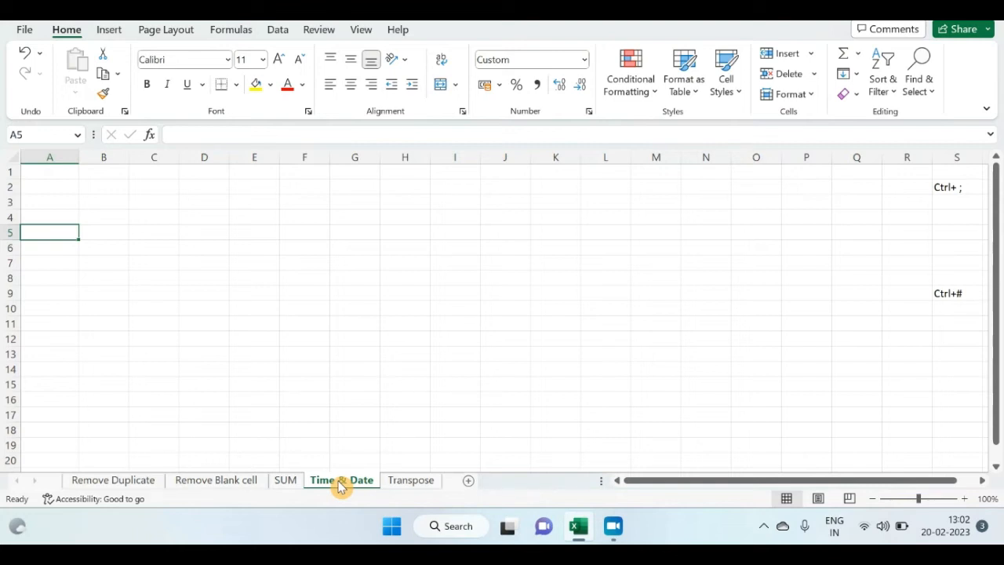
left_click(51, 189)
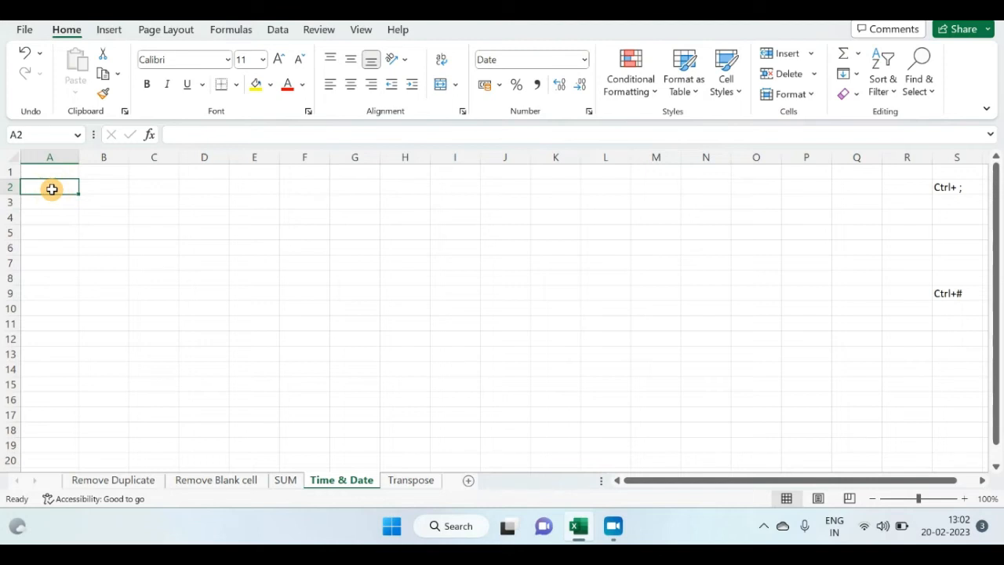
type("2")
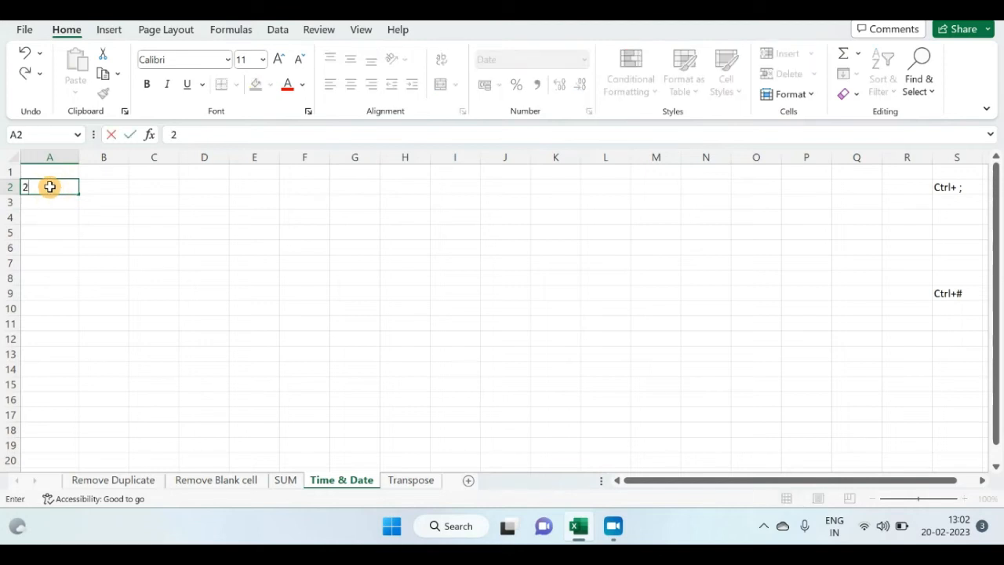
type("0-02-203")
key("BackSpace")
type("23")
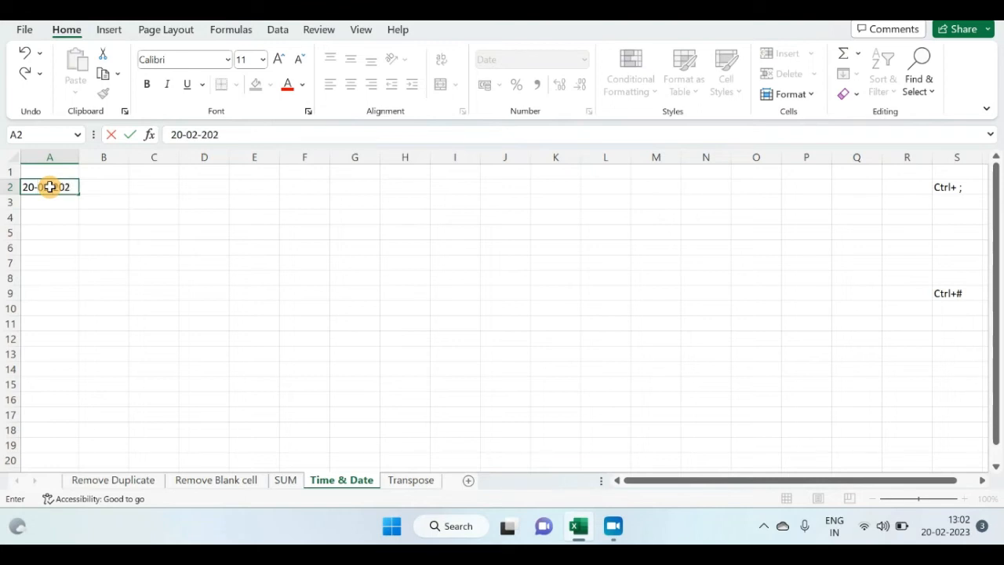
key("Return")
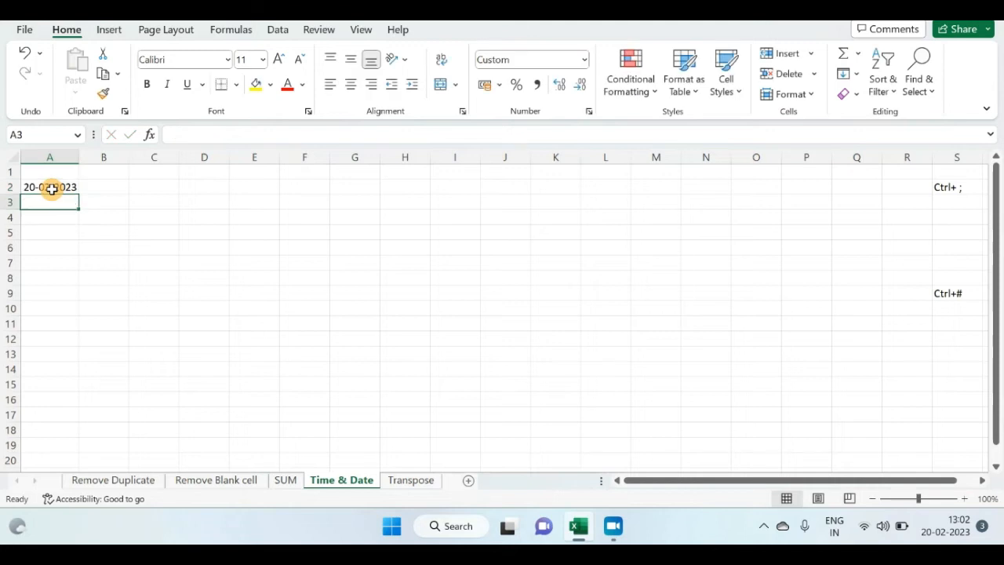
Check the date shortcut noted in S2 and insert the current date as a static value in cell B4
left_click(940, 188)
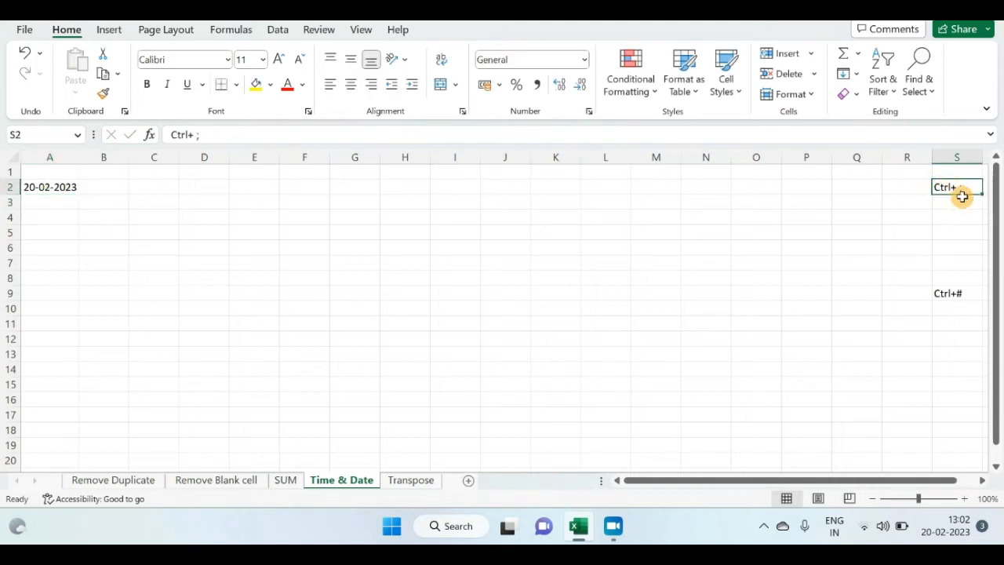
left_click(100, 220)
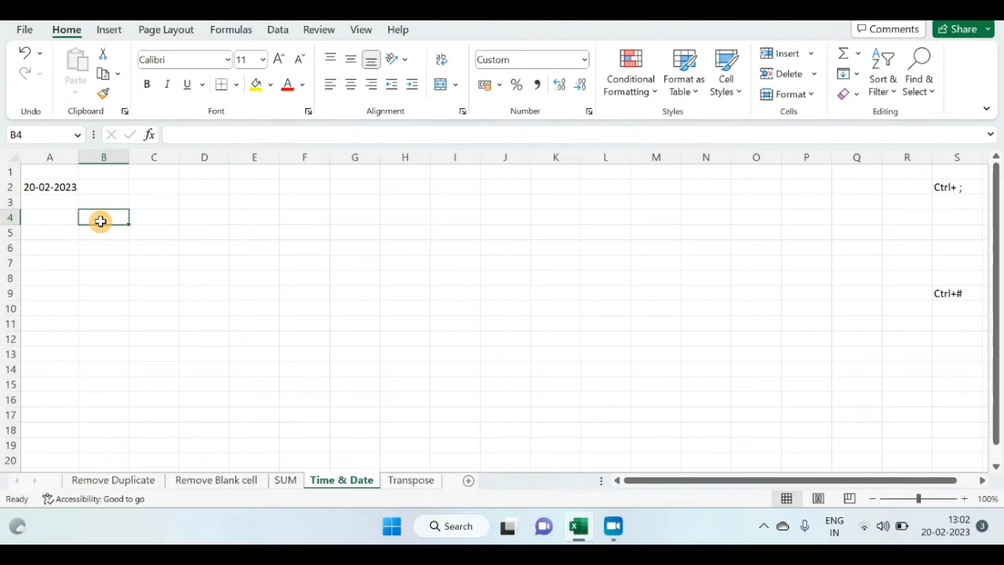
key("ctrl+semicolon")
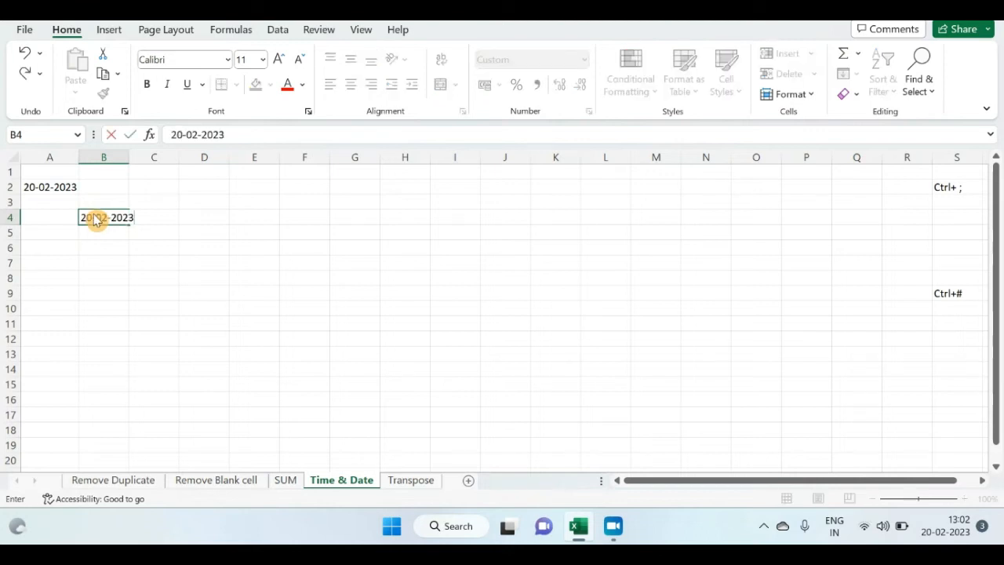
key("Return")
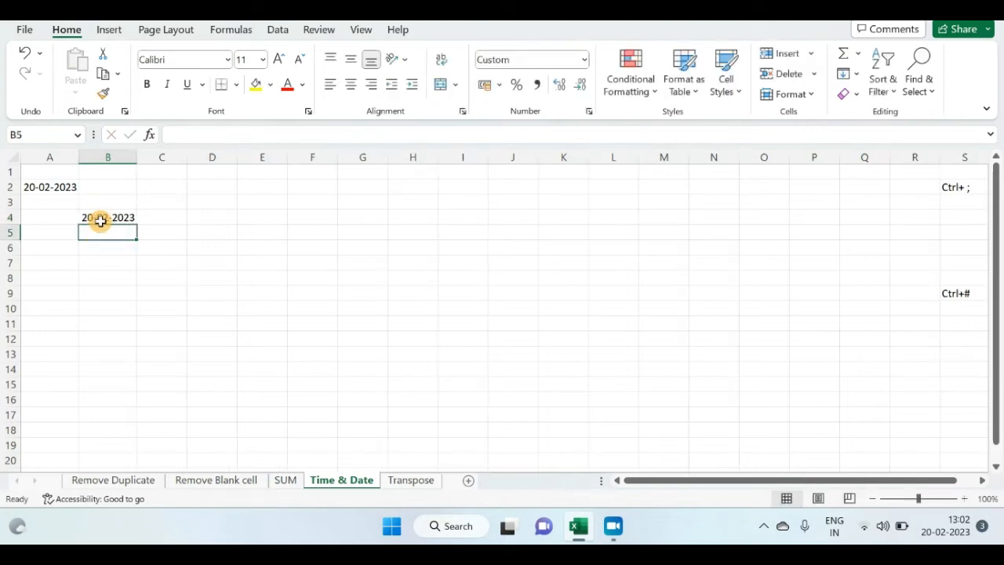
Fill the date in B4 down to B18 as copied cells so every row holds 20-02-2023
left_click(100, 220)
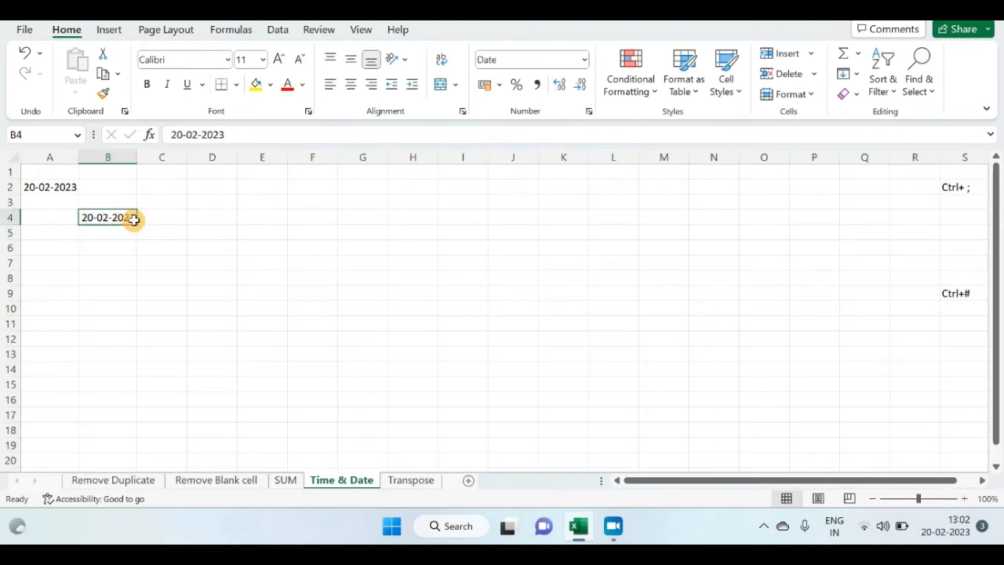
left_click_drag(137, 227, 119, 431)
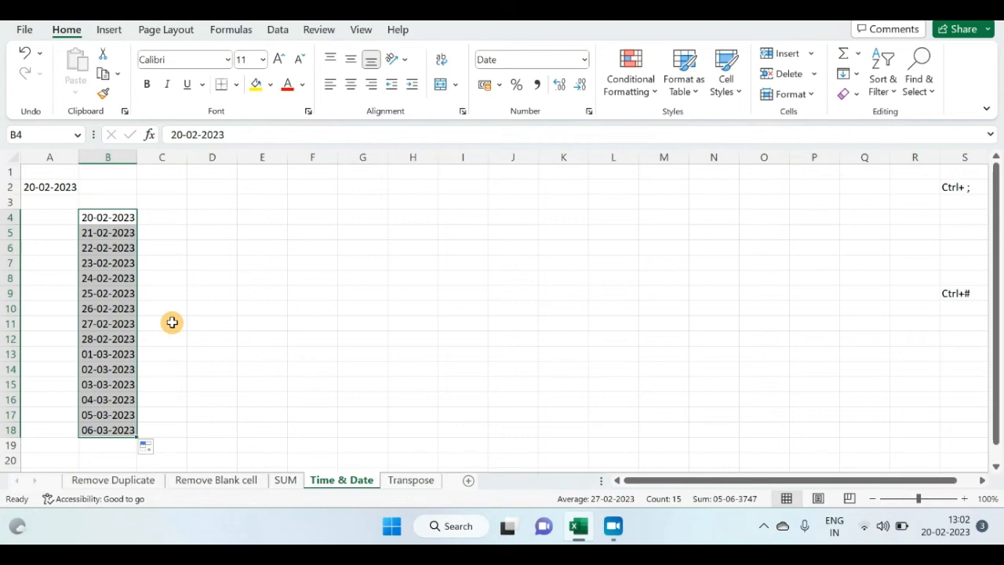
left_click(149, 446)
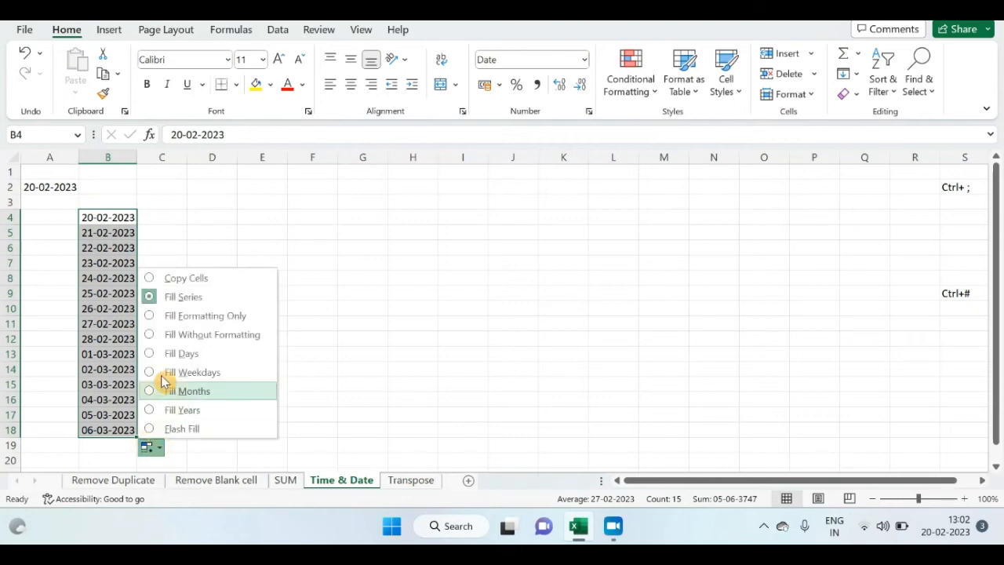
left_click(175, 283)
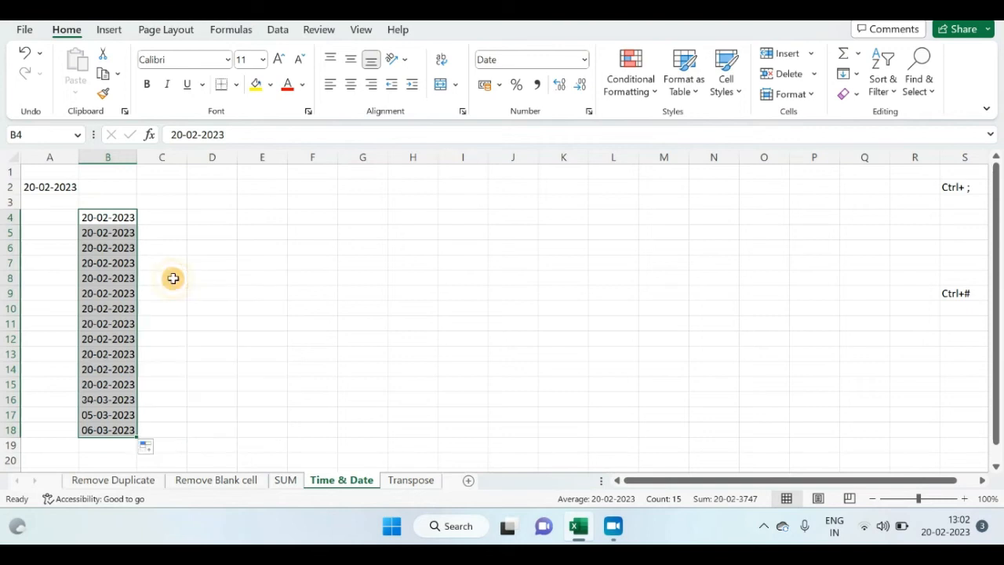
Insert the current time, 13:03, as a static value in cell C4 beside the first date
left_click(156, 221)
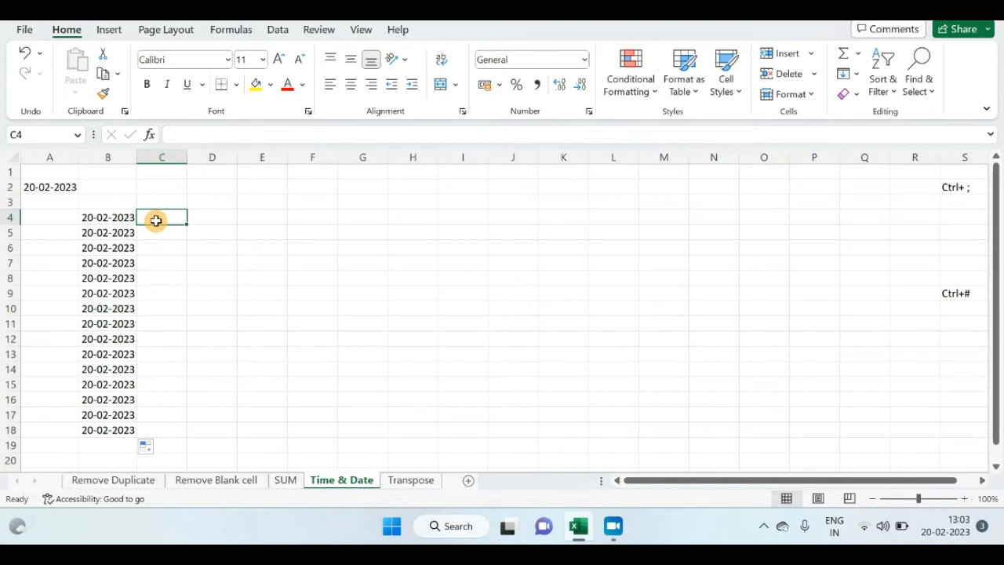
key("ctrl+shift+semicolon")
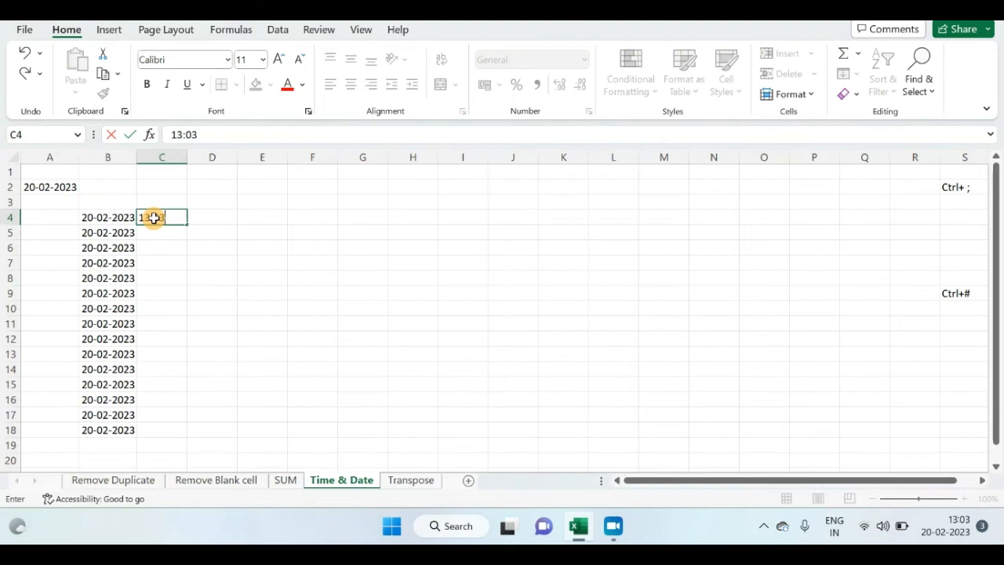
key("Return")
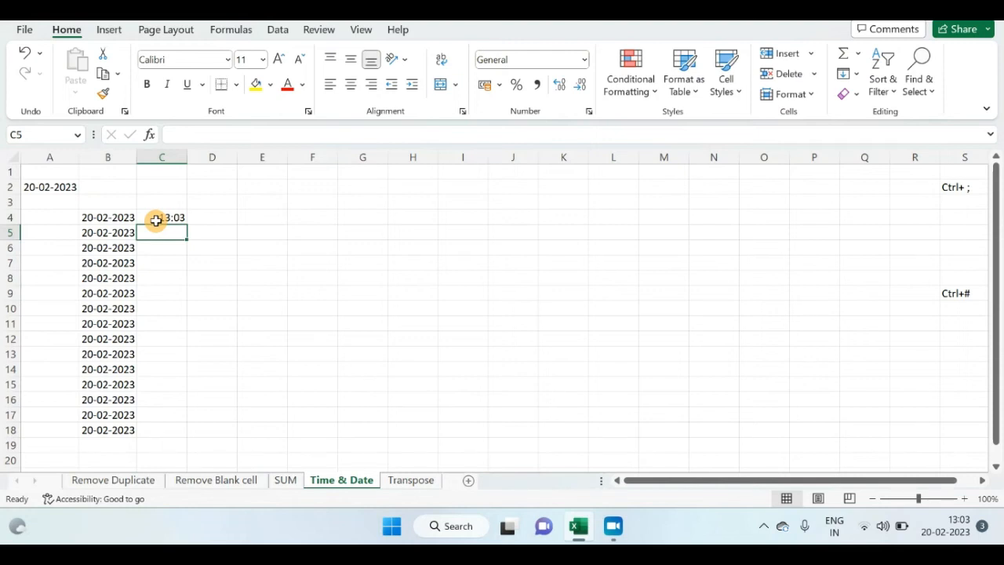
Check the format shortcut noted in S9 and apply the day-month-year format to B5, giving 20-Feb-23
left_click(116, 217)
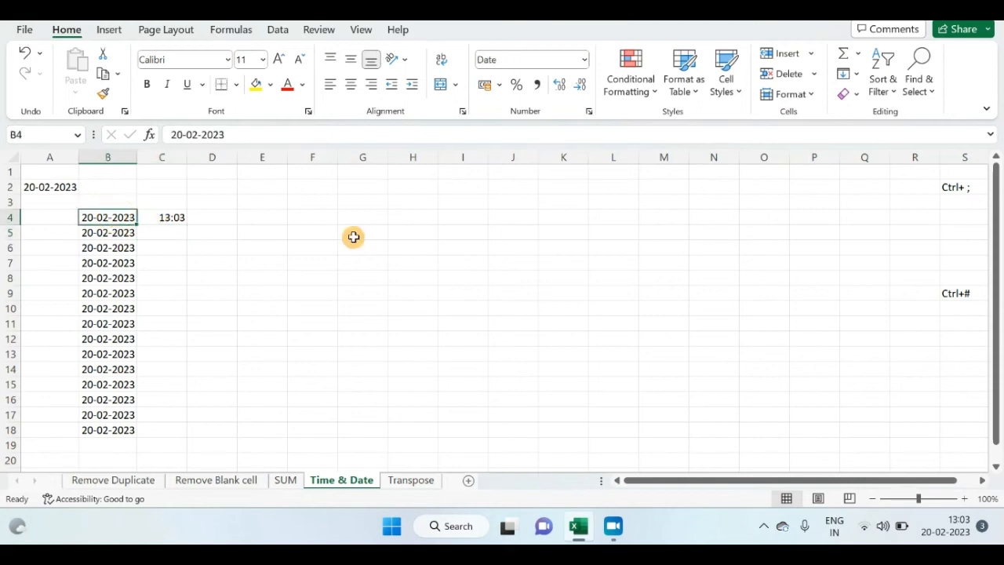
left_click(964, 295)
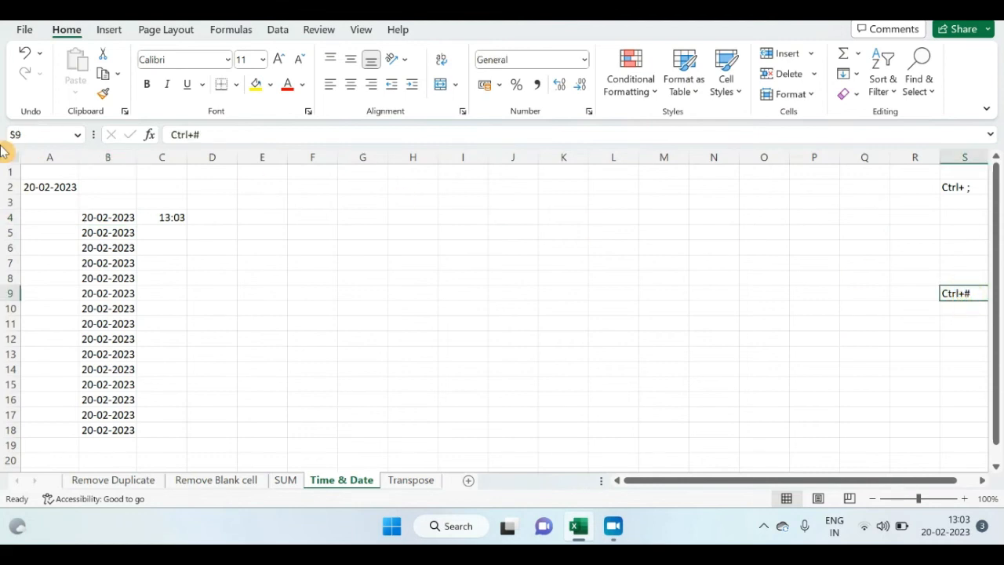
left_click(115, 234)
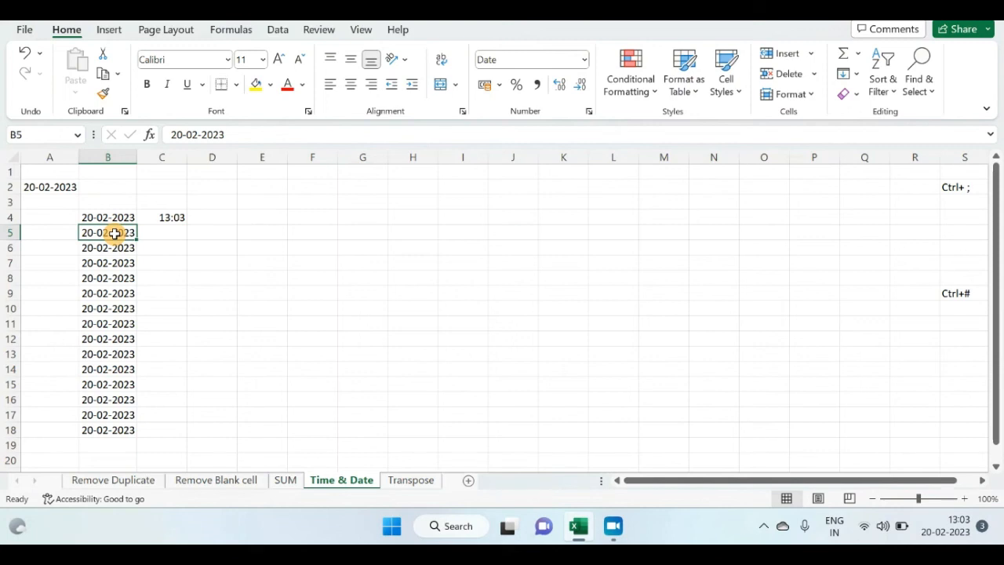
key("ctrl+shift+3")
key("Return")
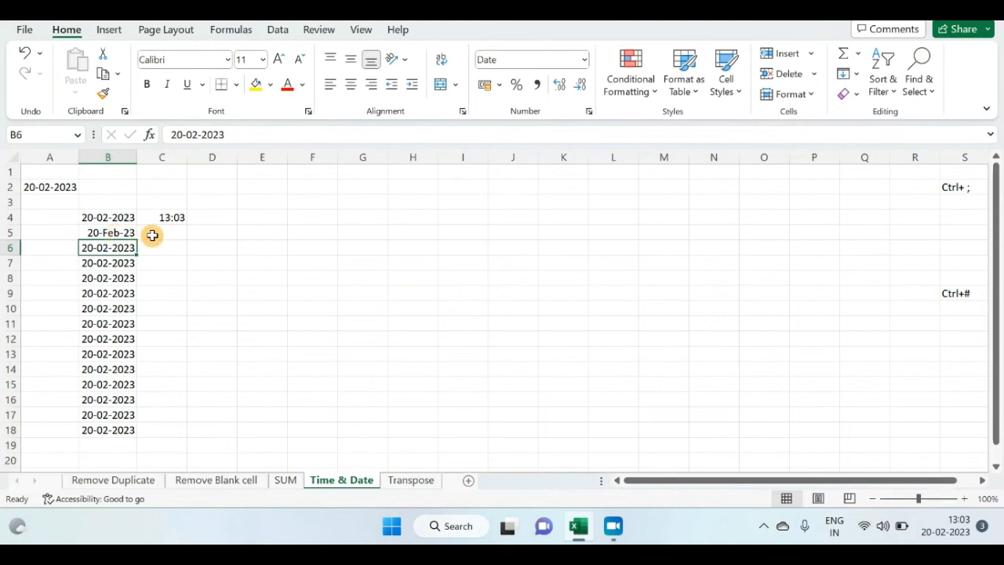
On the Transpose sheet, copy A1:A10 and paste it transposed across row 2 starting at B2
left_click(412, 480)
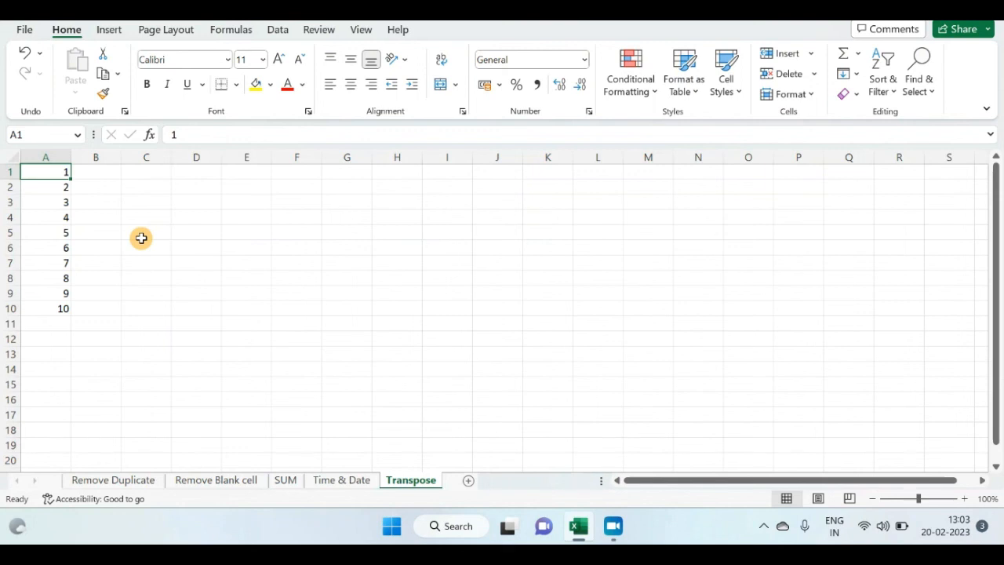
key("ctrl+shift+Down")
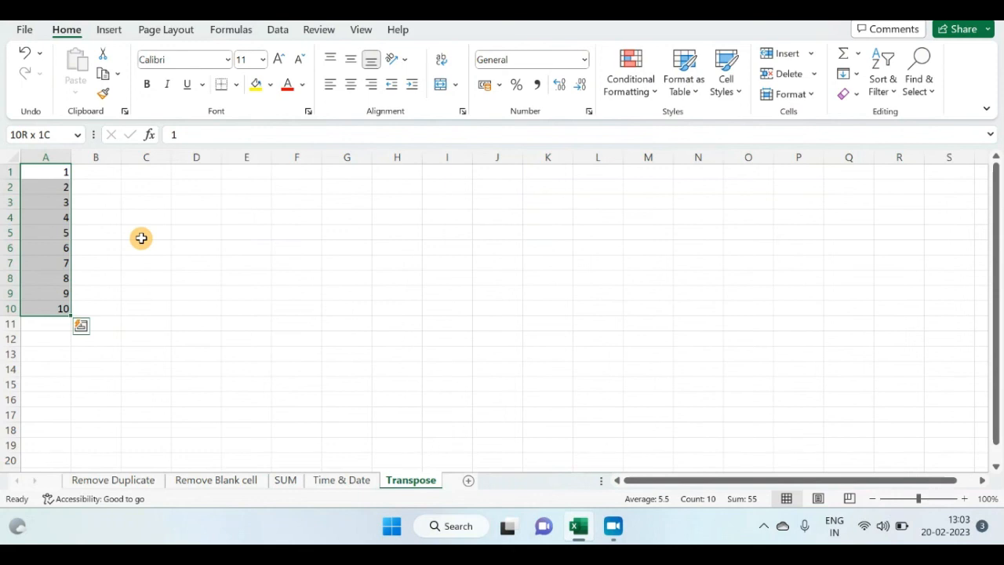
key("ctrl+c")
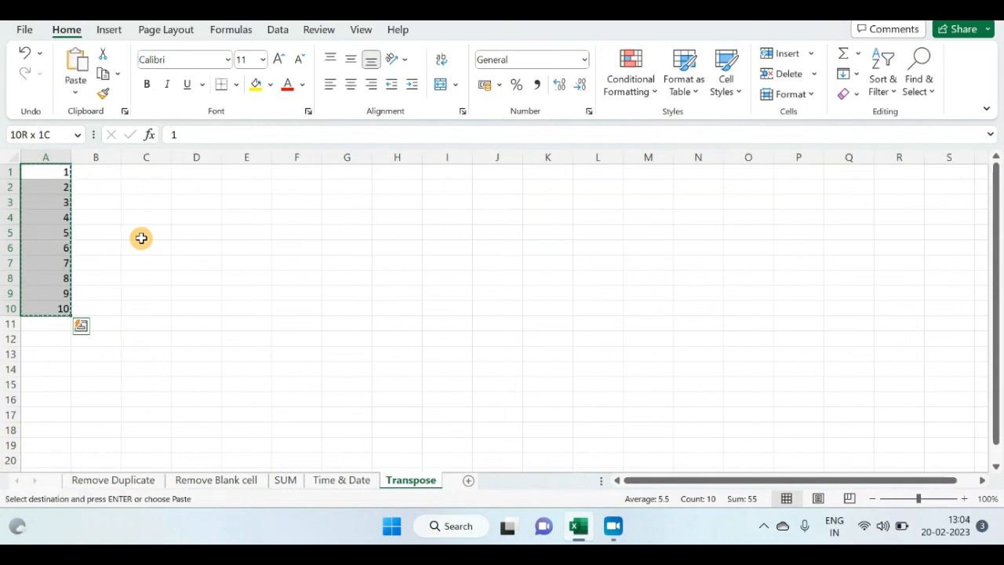
left_click(107, 183)
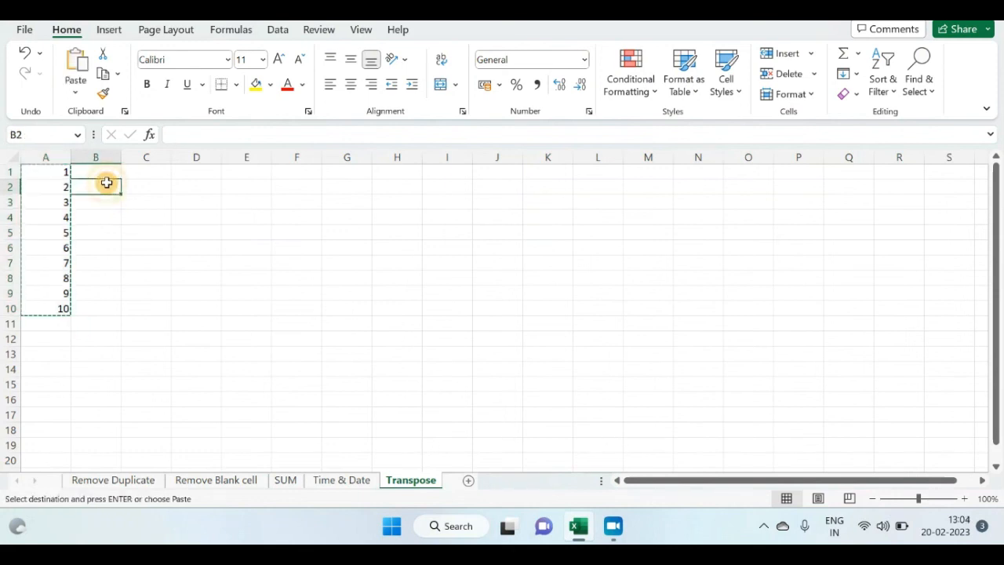
right_click(107, 183)
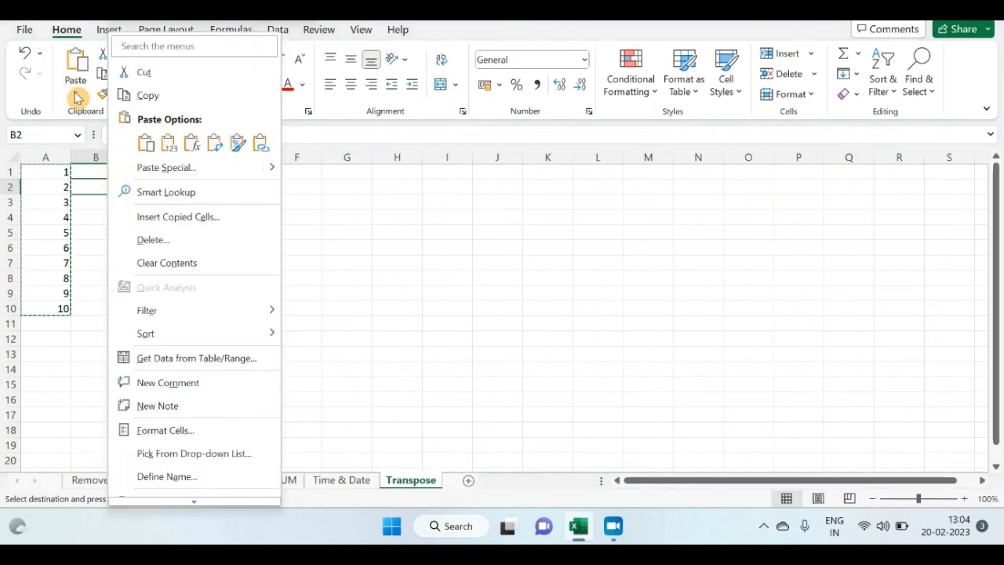
left_click(214, 142)
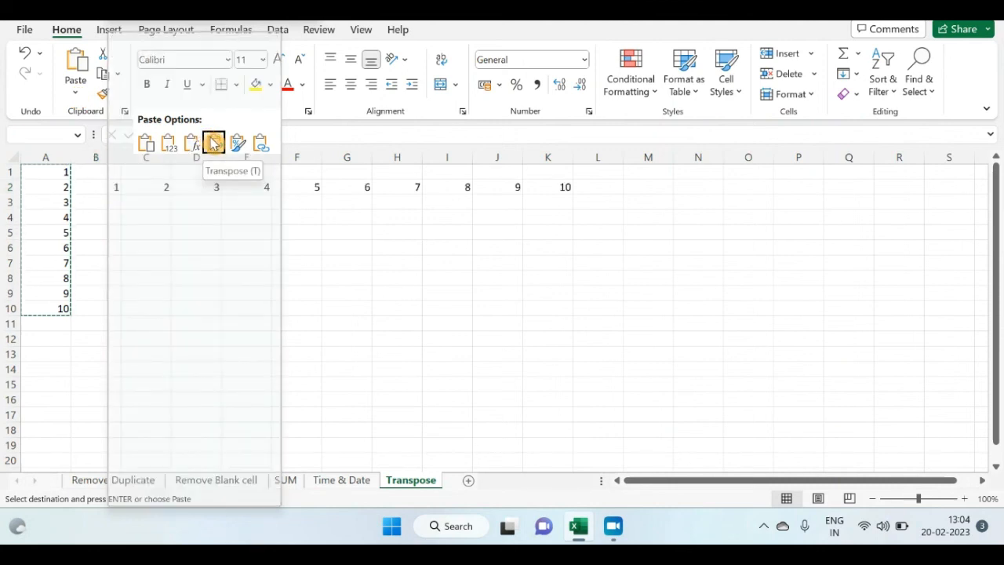
left_click(218, 229)
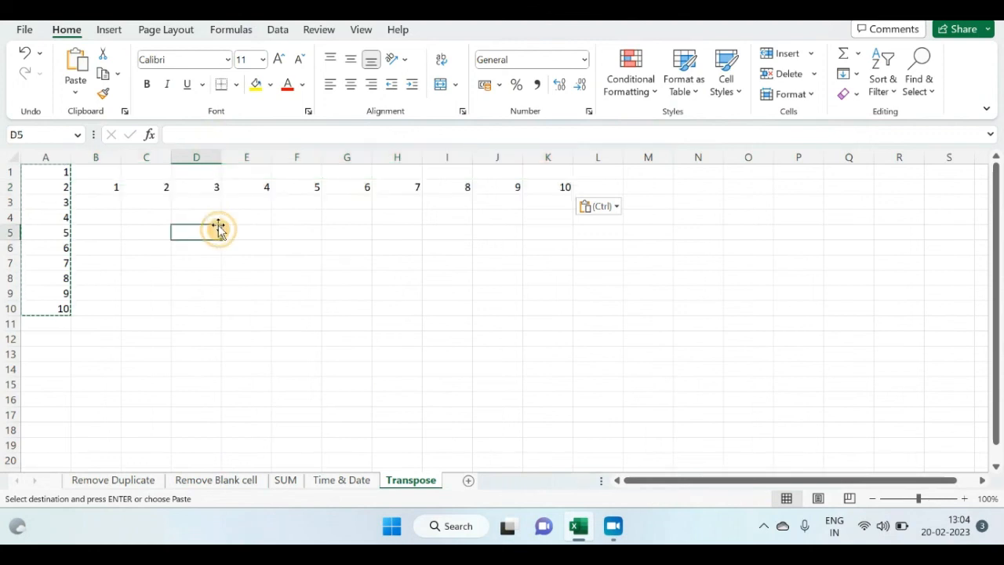